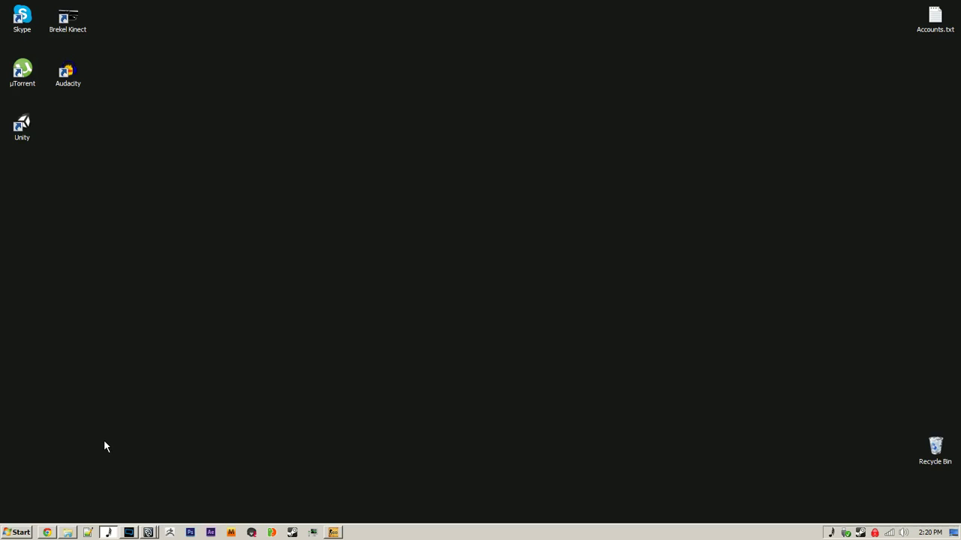
# Switch to Maya and minimize the Simplify Curve Options, Faceshift retarget and Script Editor windows.
pyautogui.click(148, 533)
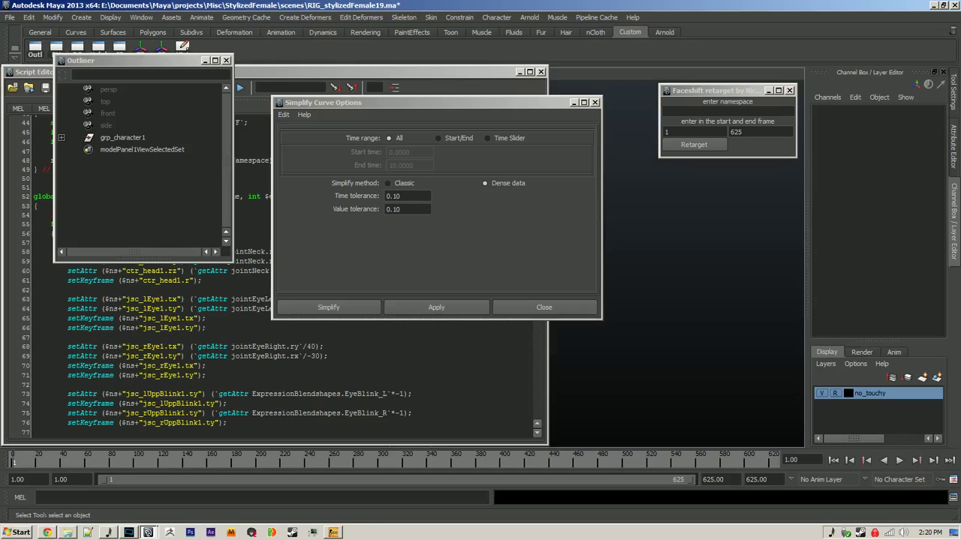
pyautogui.click(571, 102)
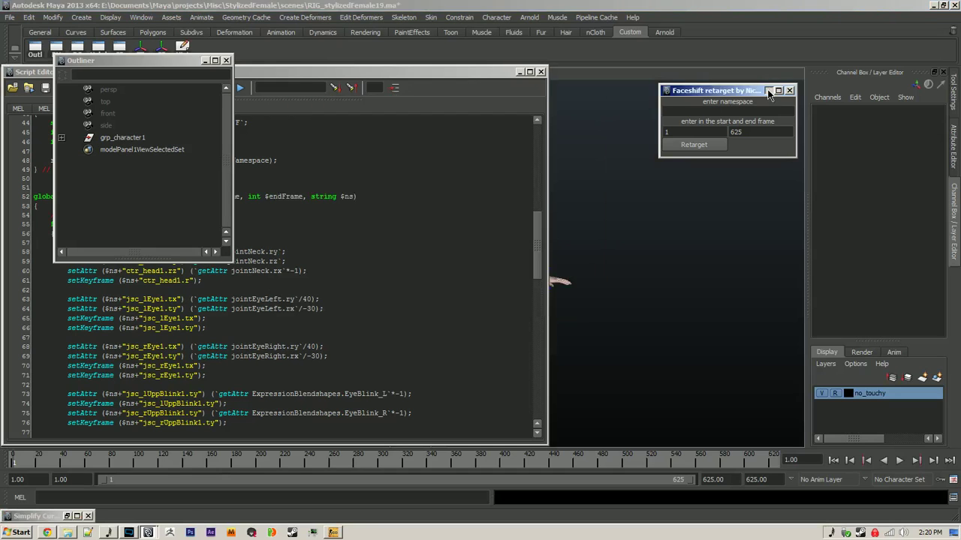
pyautogui.click(768, 90)
pyautogui.click(521, 72)
# Try the open and narrow mouth sliders on the character's facial control board, undoing each move.
pyautogui.keyDown('alt'); pyautogui.moveTo(487, 225); pyautogui.dragTo(726, 304, button='right'); pyautogui.keyUp('alt')
pyautogui.keyDown('alt'); pyautogui.moveTo(486, 254); pyautogui.dragTo(548, 304, button='middle'); pyautogui.keyUp('alt')
pyautogui.keyDown('alt'); pyautogui.moveTo(548, 305); pyautogui.dragTo(661, 356, button='right'); pyautogui.keyUp('alt')
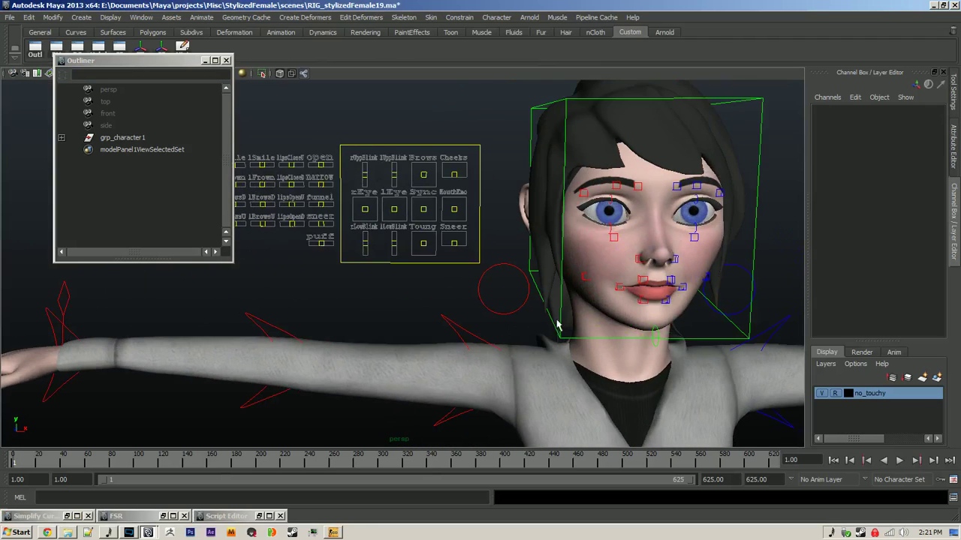
pyautogui.keyDown('alt'); pyautogui.moveTo(469, 289); pyautogui.dragTo(515, 305, button='middle'); pyautogui.keyUp('alt')
pyautogui.click(385, 183)
pyautogui.keyDown('alt'); pyautogui.moveTo(525, 233); pyautogui.dragTo(453, 219, button='middle'); pyautogui.keyUp('alt')
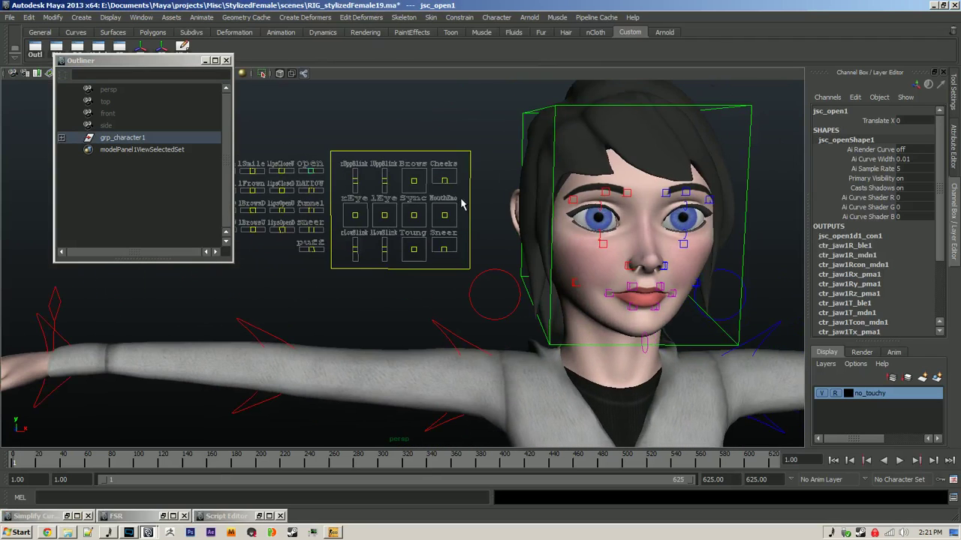
pyautogui.moveTo(311, 172); pyautogui.dragTo(321, 189)
pyautogui.hotkey('ctrl', 'z')
pyautogui.click(318, 188)
pyautogui.hotkey('ctrl', 'z')
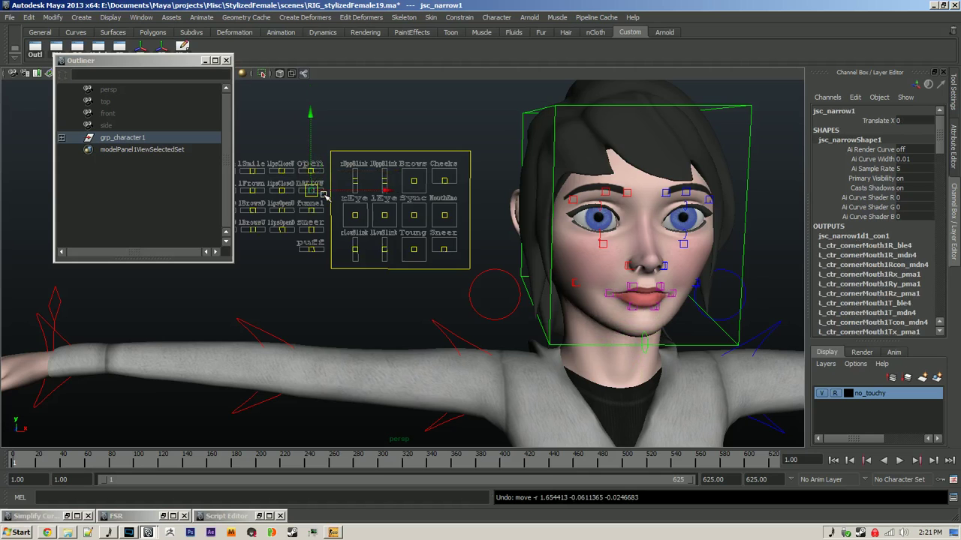
# Try the funnel slider at Translate X 1 on the facial control board, and undo the move.
pyautogui.keyDown('alt'); pyautogui.moveTo(584, 283); pyautogui.dragTo(571, 283); pyautogui.keyUp('alt')
pyautogui.keyDown('alt'); pyautogui.moveTo(570, 283); pyautogui.dragTo(488, 268, button='right'); pyautogui.keyUp('alt')
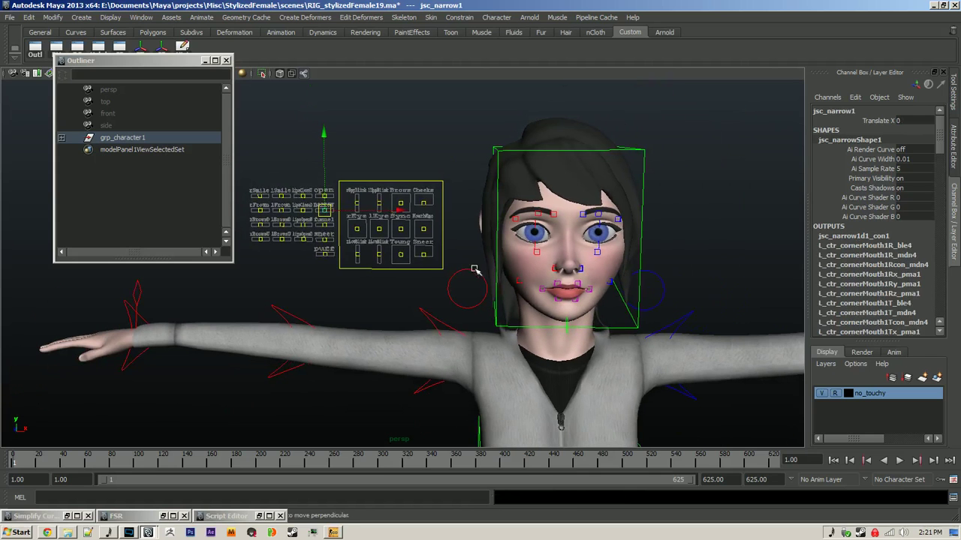
pyautogui.keyDown('alt'); pyautogui.moveTo(298, 223); pyautogui.dragTo(307, 223, button='right'); pyautogui.keyUp('alt')
pyautogui.click(317, 222)
pyautogui.moveTo(317, 221); pyautogui.dragTo(353, 219)
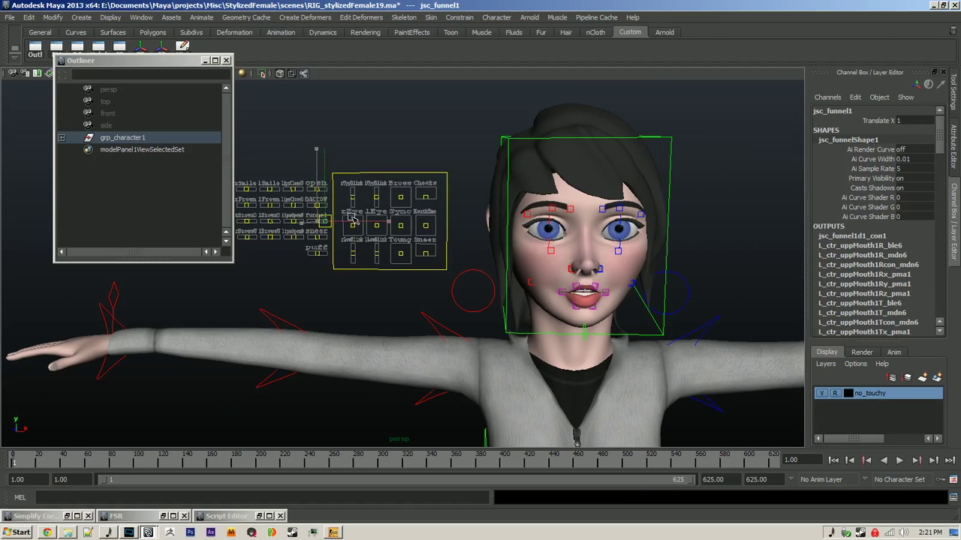
pyautogui.hotkey('ctrl', 'z')
# Try the sneer and lipsOpenD sliders on the facial control board, undoing each move.
pyautogui.click(317, 238)
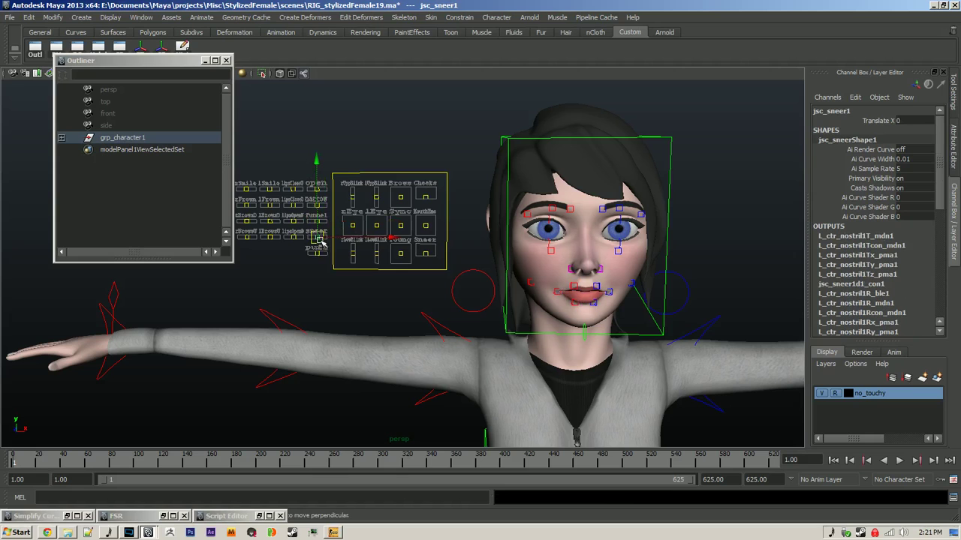
pyautogui.moveTo(319, 237)
pyautogui.mouseDown()
pyautogui.moveTo(334, 240)
pyautogui.moveTo(298, 233)
pyautogui.moveTo(320, 237)
pyautogui.mouseUp()
pyautogui.hotkey('ctrl', 'z')
pyautogui.click(299, 239)
pyautogui.hotkey('ctrl', 'z')
# Launch faceshift studio using the Openni Sensor Plugin as the sensor driver.
pyautogui.keyDown('alt'); pyautogui.moveTo(493, 263); pyautogui.dragTo(481, 266); pyautogui.keyUp('alt')
pyautogui.keyDown('alt'); pyautogui.moveTo(481, 266); pyautogui.dragTo(399, 253, button='right'); pyautogui.keyUp('alt')
pyautogui.keyDown('alt'); pyautogui.moveTo(399, 252); pyautogui.dragTo(409, 260, button='middle'); pyautogui.keyUp('alt')
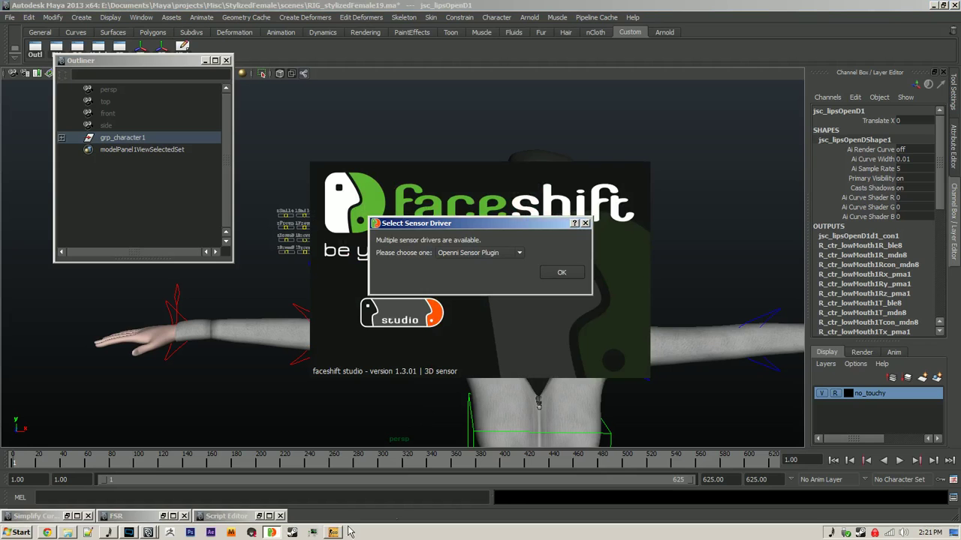
pyautogui.click(559, 273)
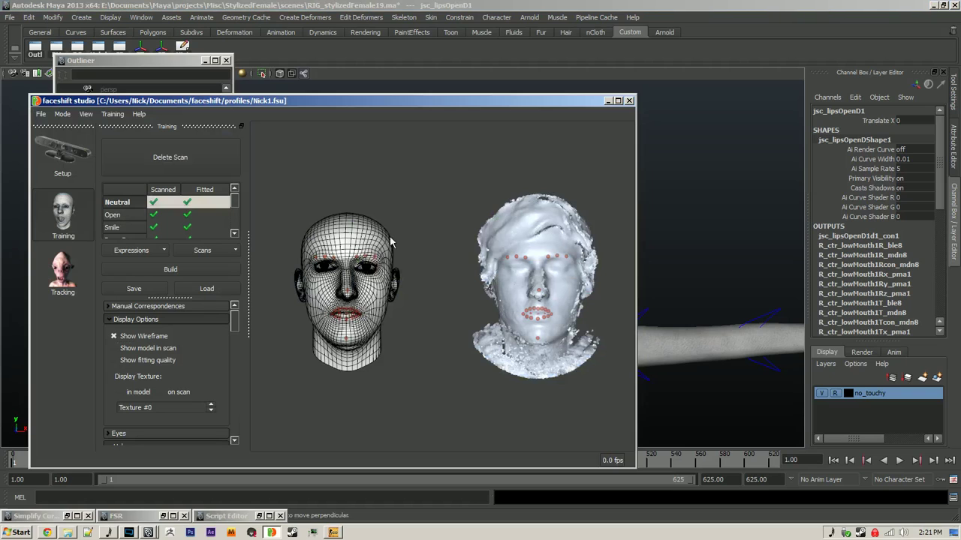
# Preview the JawLeft training expression and review which expressions in the training table are scanned and fitted.
pyautogui.click(234, 234)
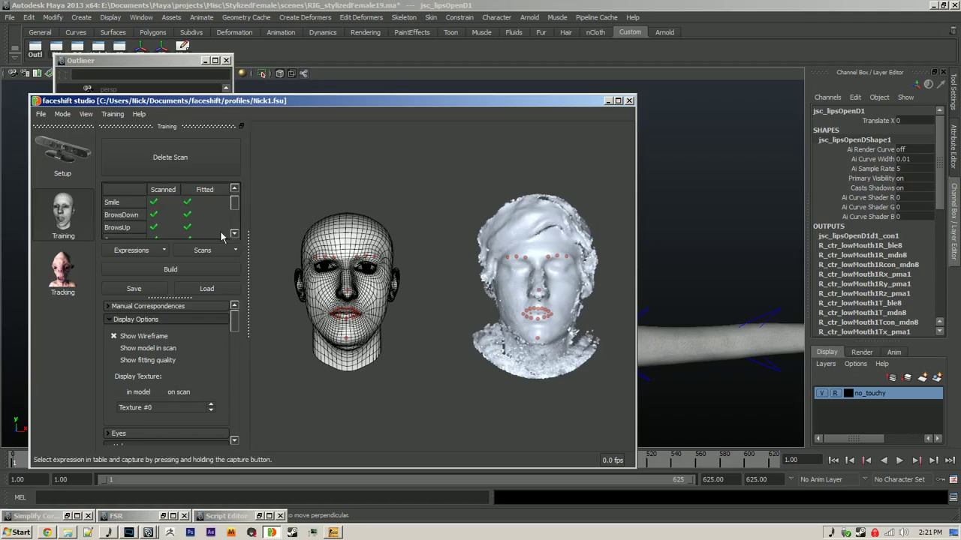
pyautogui.click(120, 227)
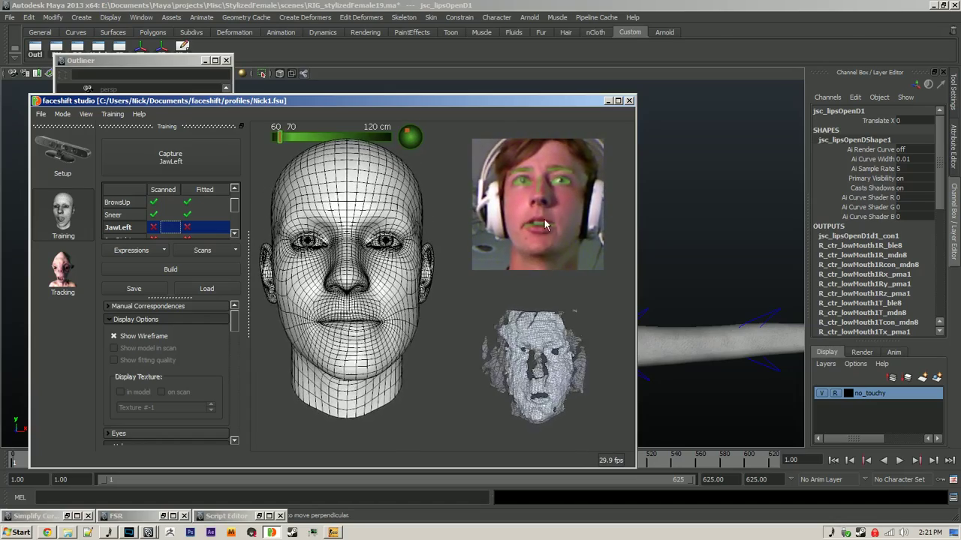
pyautogui.click(233, 234)
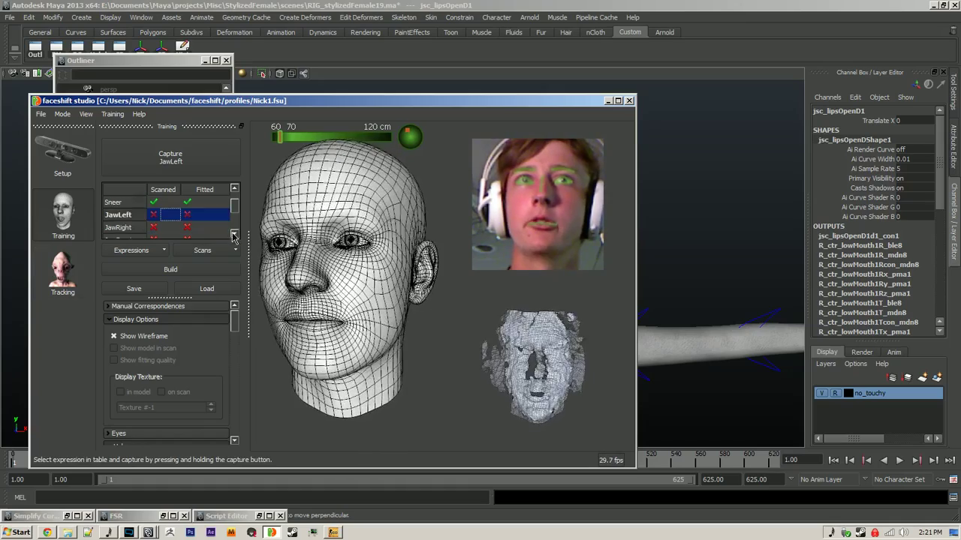
pyautogui.click(233, 234)
pyautogui.click(234, 234)
pyautogui.click(233, 234)
pyautogui.click(233, 235)
pyautogui.click(233, 235)
pyautogui.click(234, 234)
pyautogui.click(234, 234)
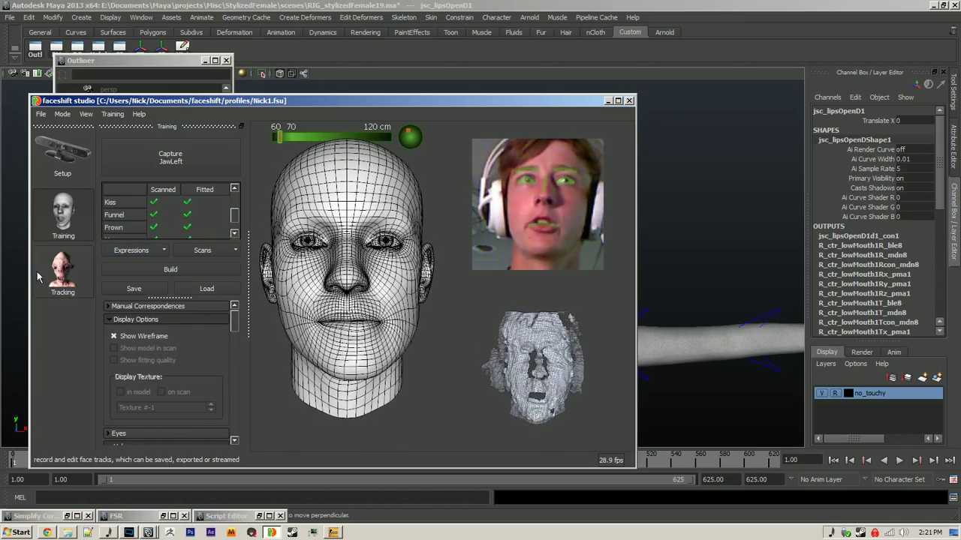
# Enter Tracking mode and set the live shapes preset to Minimal.
pyautogui.click(88, 287)
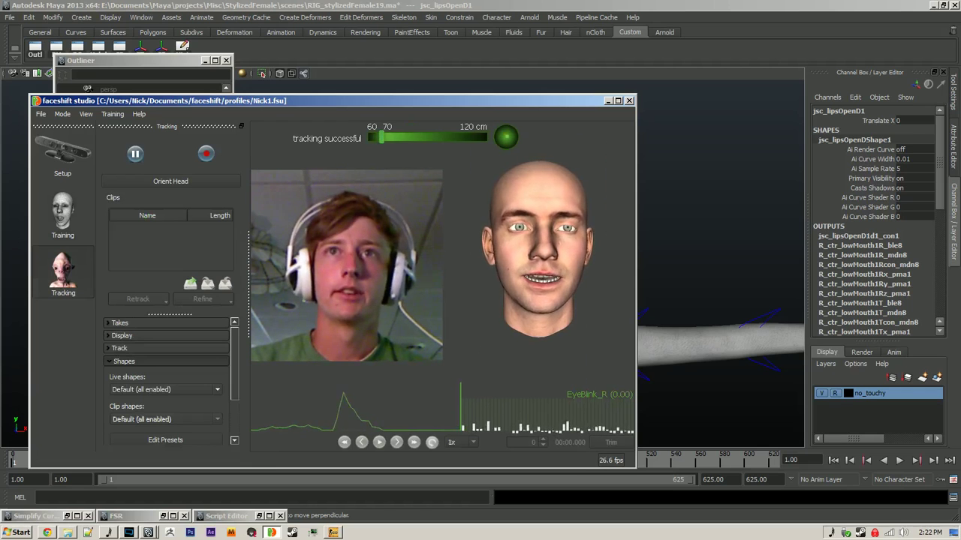
pyautogui.moveTo(349, 100); pyautogui.dragTo(364, 81)
pyautogui.scroll(-2, 145, 337)
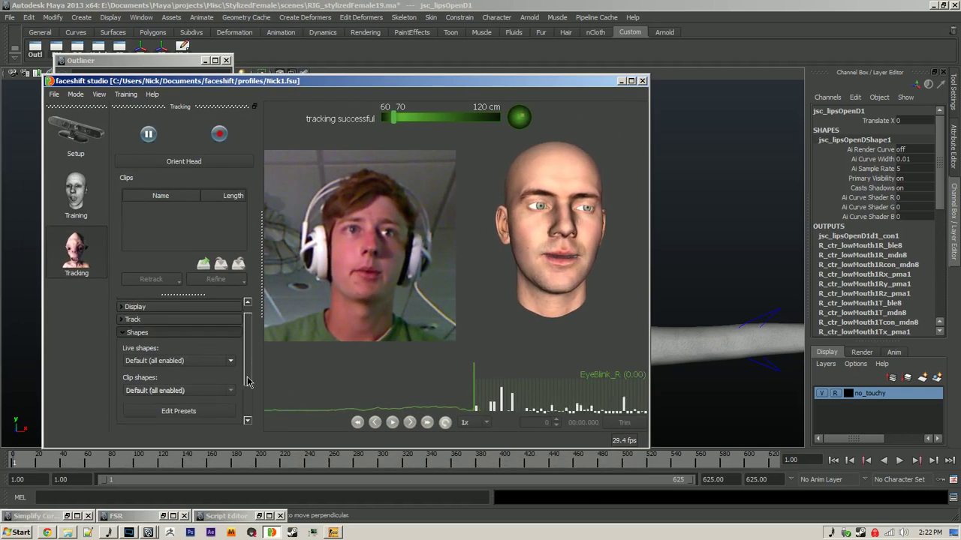
pyautogui.click(144, 354)
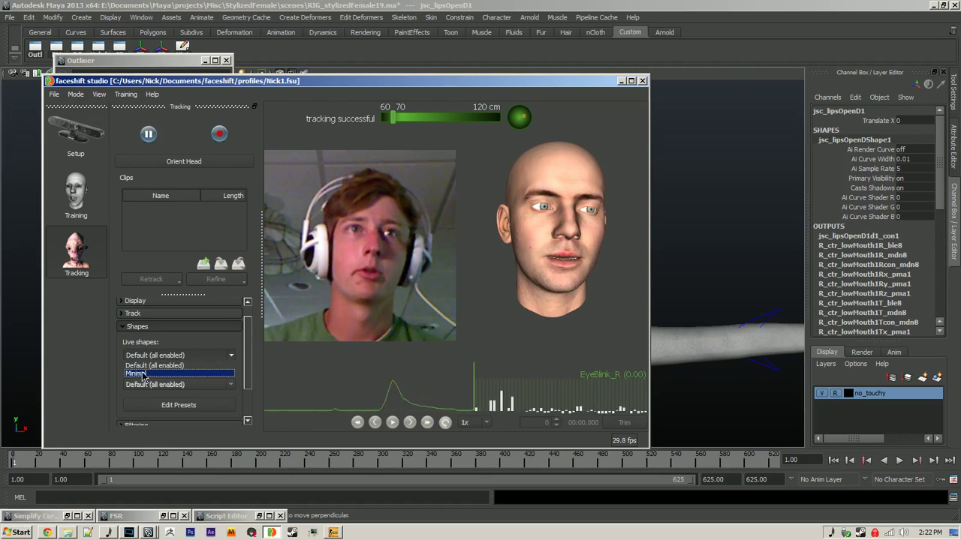
pyautogui.click(143, 374)
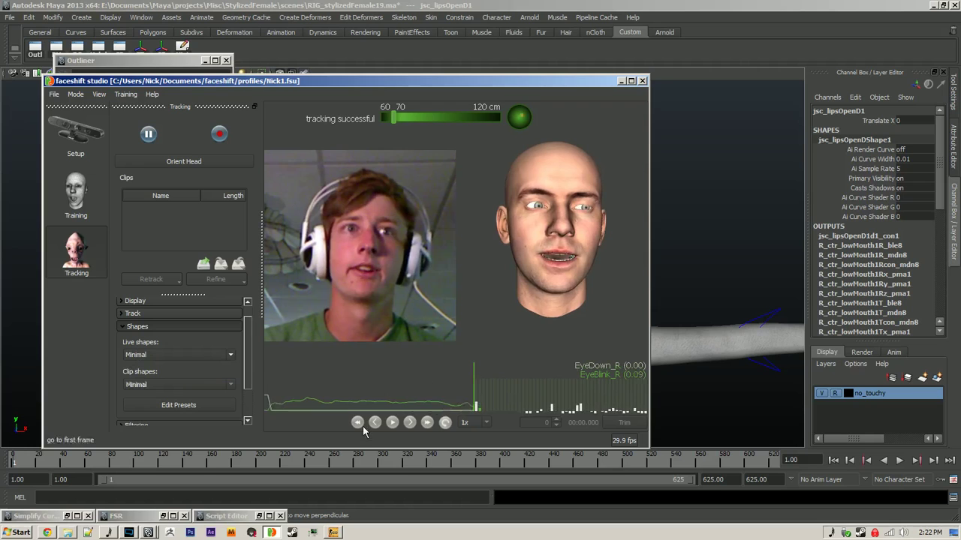
# Switch to Maya to clear the selected rig control, and return to faceshift studio.
pyautogui.click(147, 532)
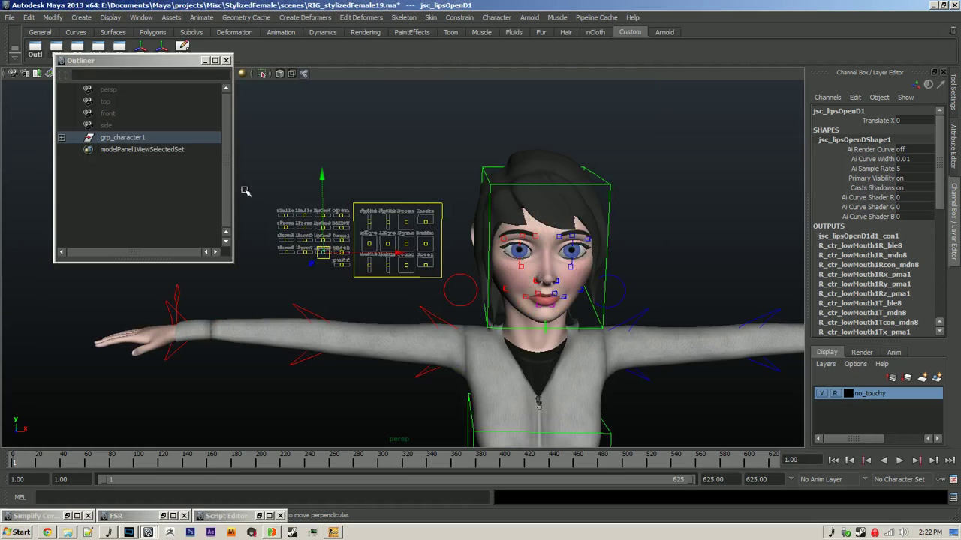
pyautogui.moveTo(333, 281); pyautogui.dragTo(339, 280)
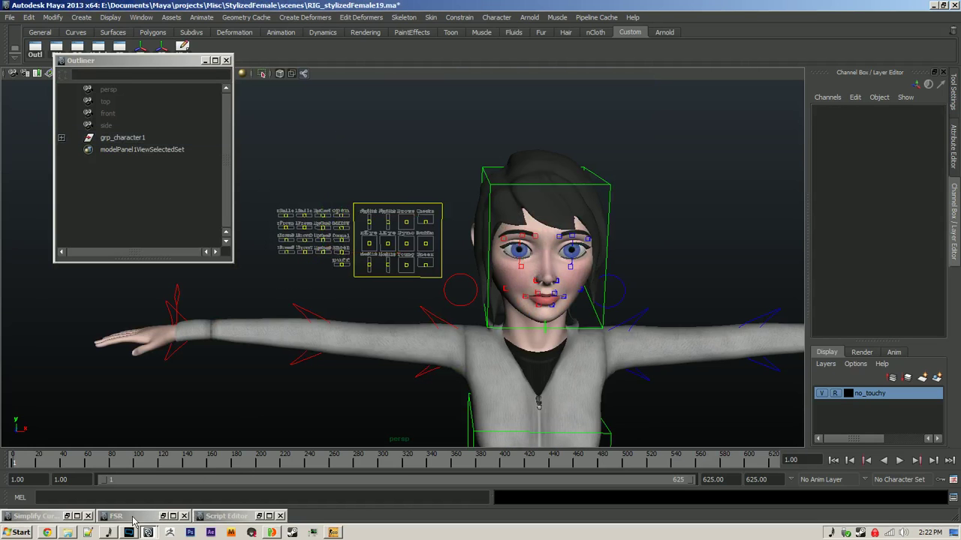
pyautogui.click(260, 530)
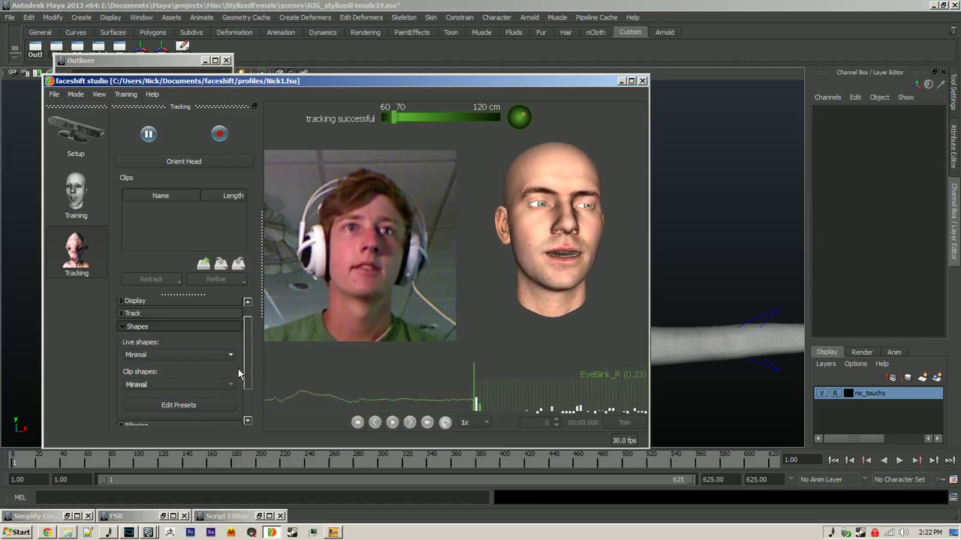
# Examine the Filtering and Track settings for live tracking, collapsing the settings sections again.
pyautogui.scroll(-2, 252, 391)
pyautogui.scroll(-2, 252, 392)
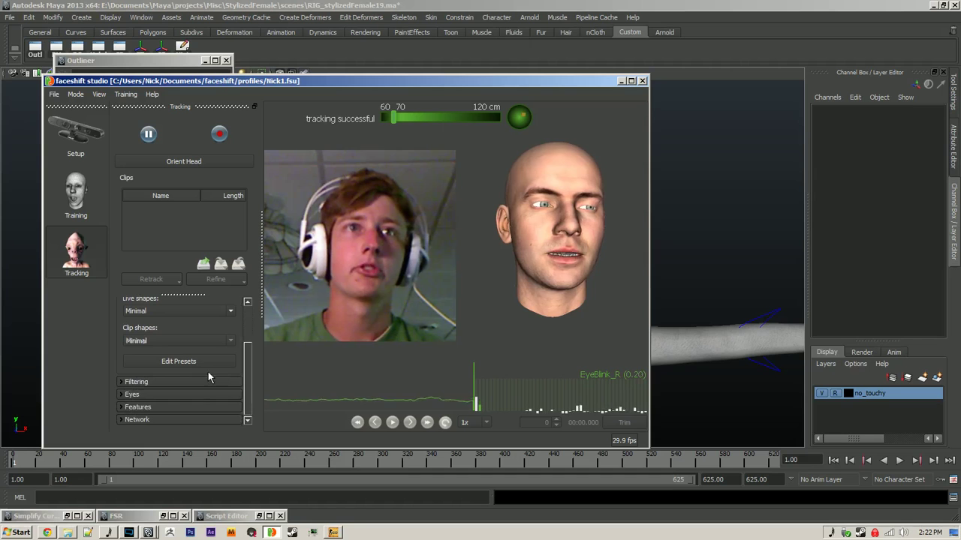
pyautogui.click(124, 381)
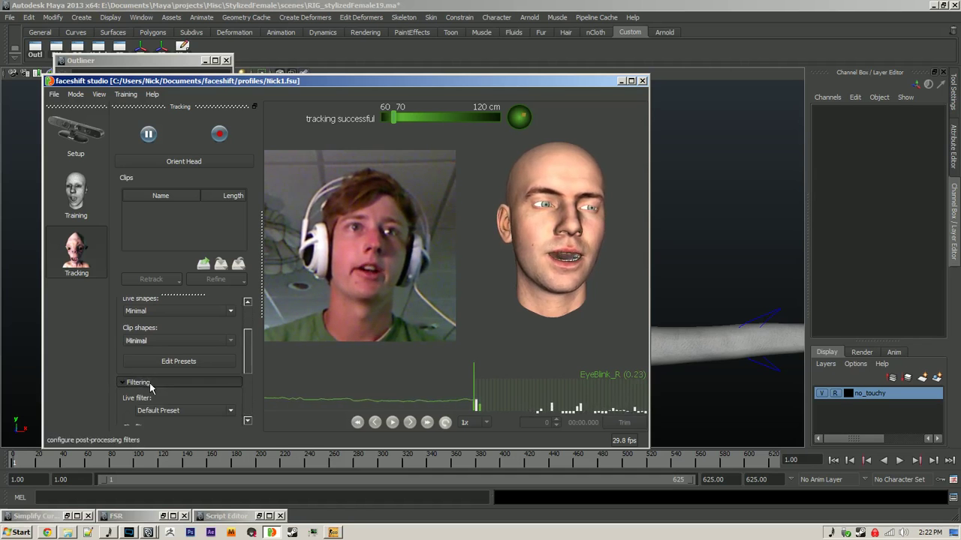
pyautogui.scroll(-1, 179, 396)
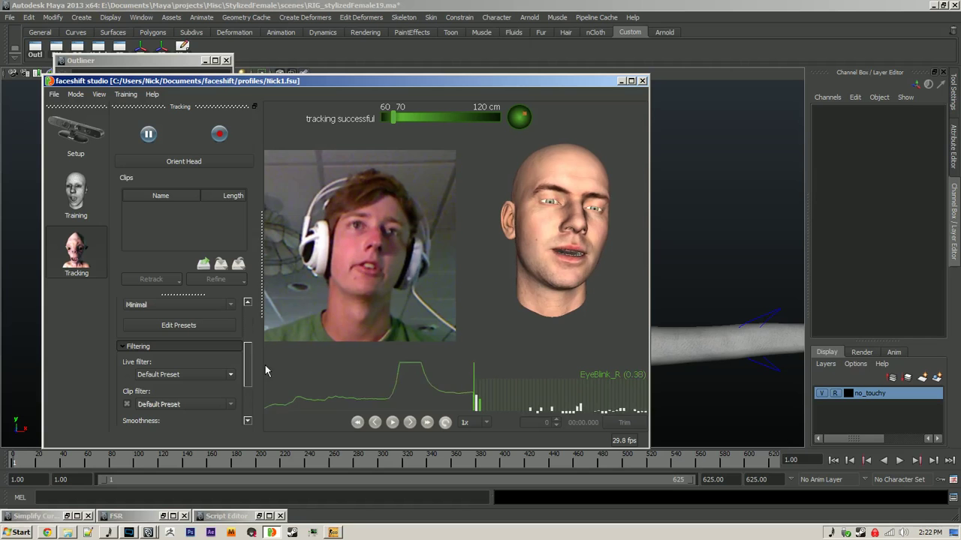
pyautogui.scroll(4, 225, 360)
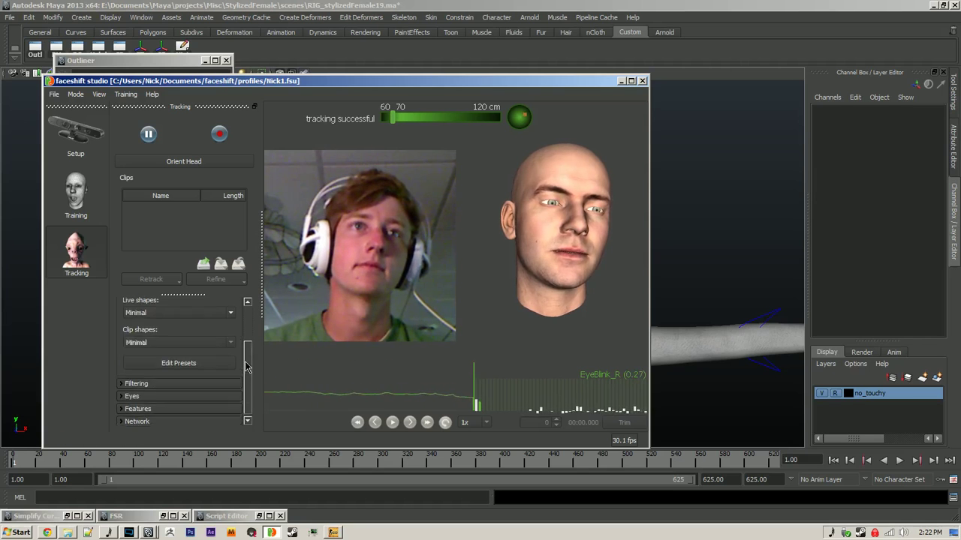
pyautogui.click(167, 340)
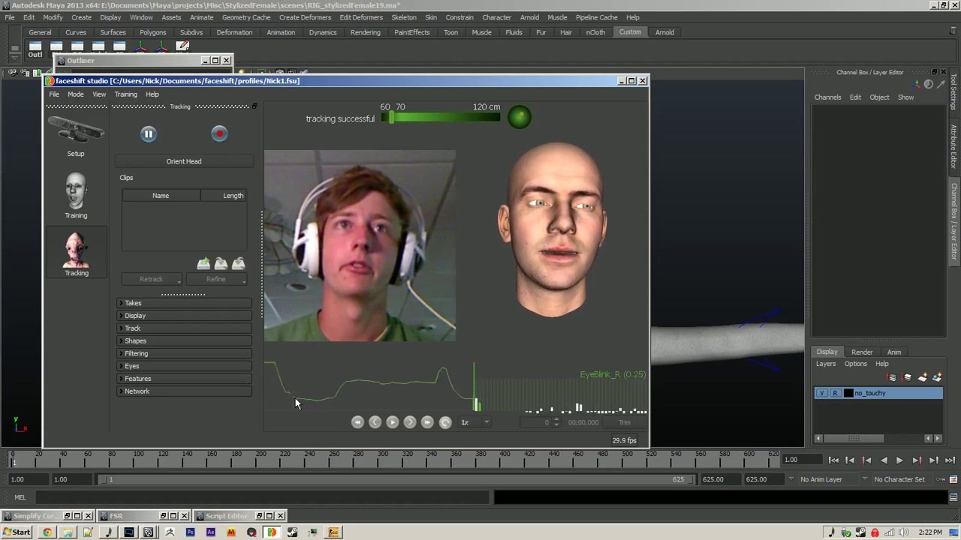
pyautogui.click(133, 329)
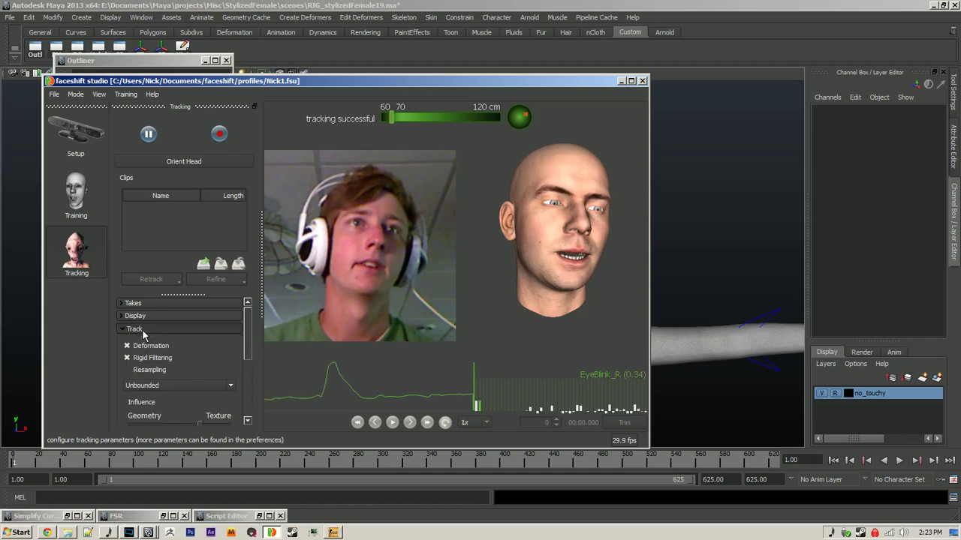
pyautogui.click(154, 329)
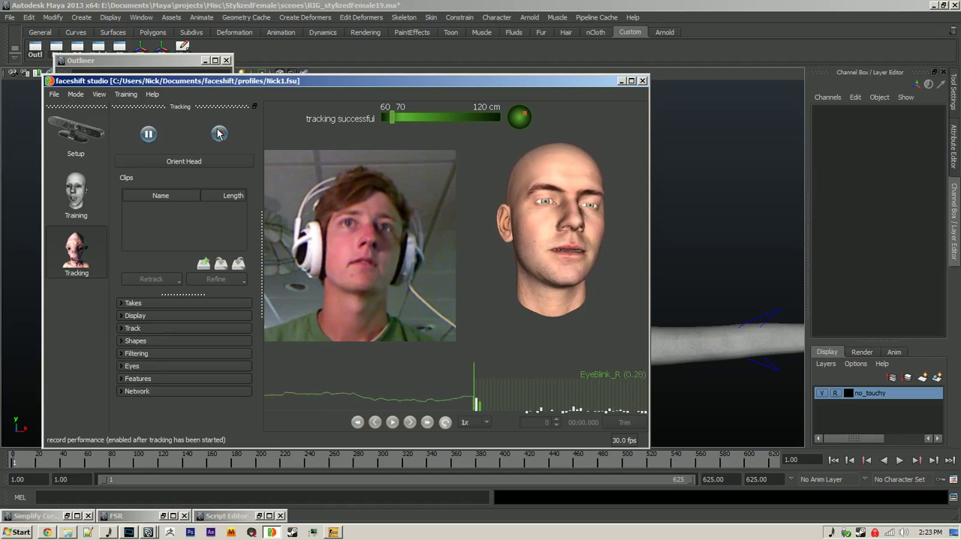
# Record a facial performance clip of about 395 frames and scrub through its timeline to review it.
pyautogui.click(219, 134)
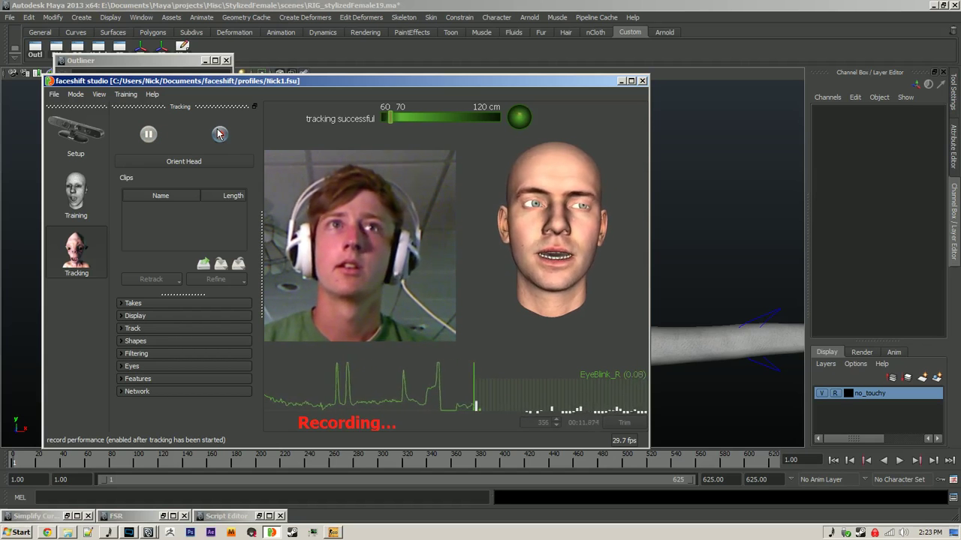
pyautogui.click(218, 134)
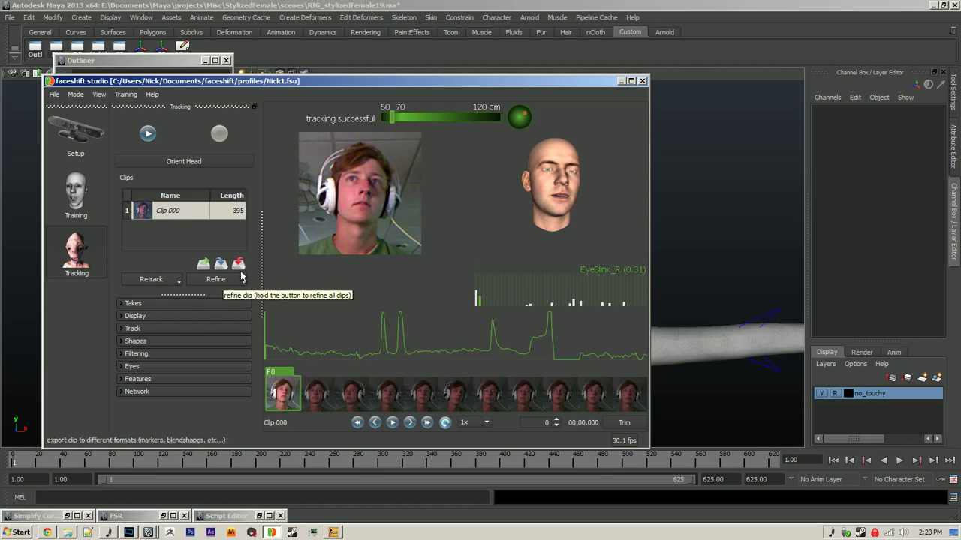
pyautogui.moveTo(309, 408)
pyautogui.mouseDown()
pyautogui.moveTo(379, 416)
pyautogui.moveTo(242, 408)
pyautogui.mouseUp()
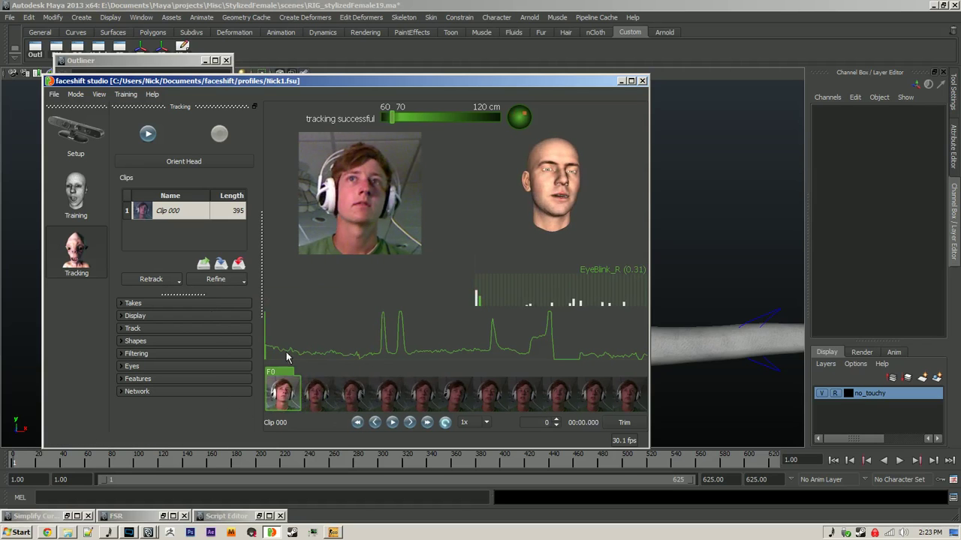
pyautogui.moveTo(281, 403); pyautogui.dragTo(435, 408)
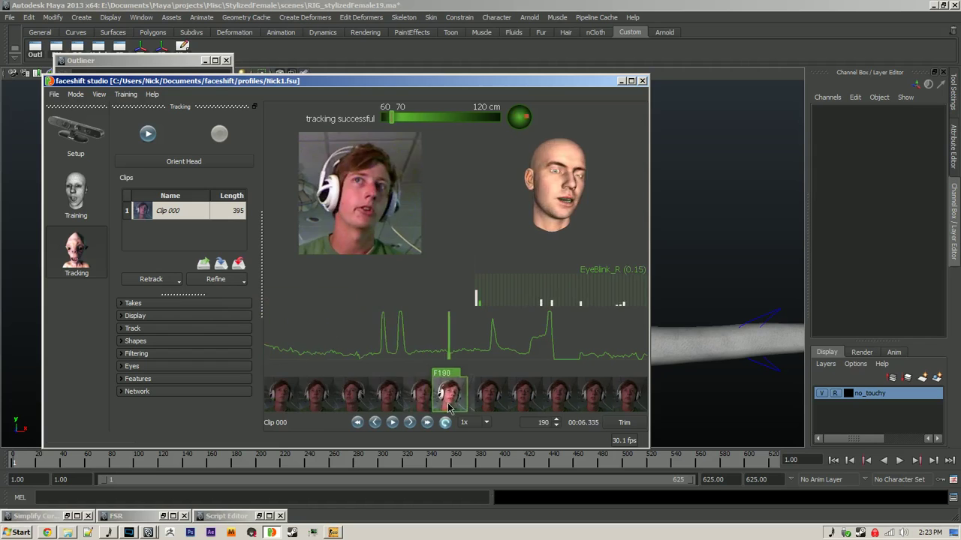
pyautogui.moveTo(448, 407); pyautogui.dragTo(278, 403)
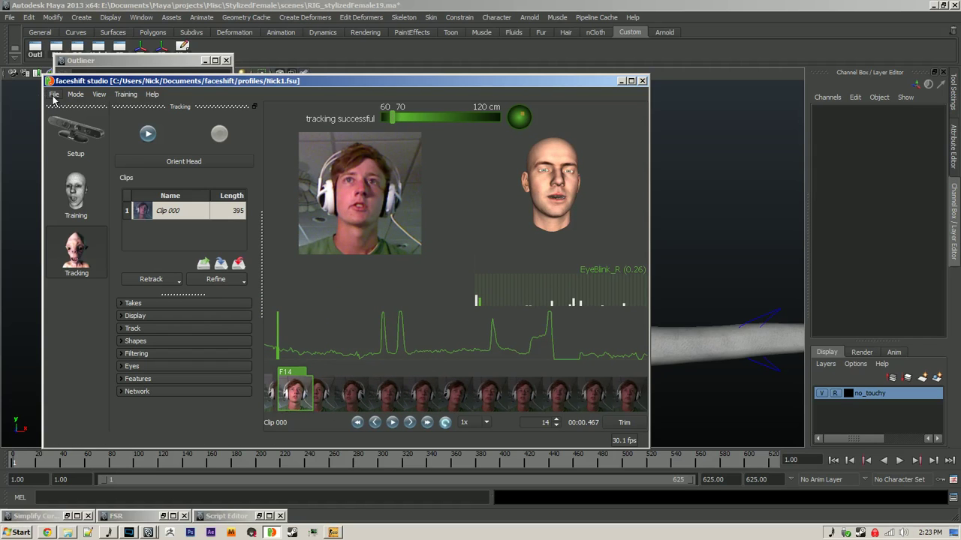
# Export the recorded clip in FBX format, overwriting the existing test.fbx file.
pyautogui.click(54, 96)
pyautogui.moveTo(87, 165)
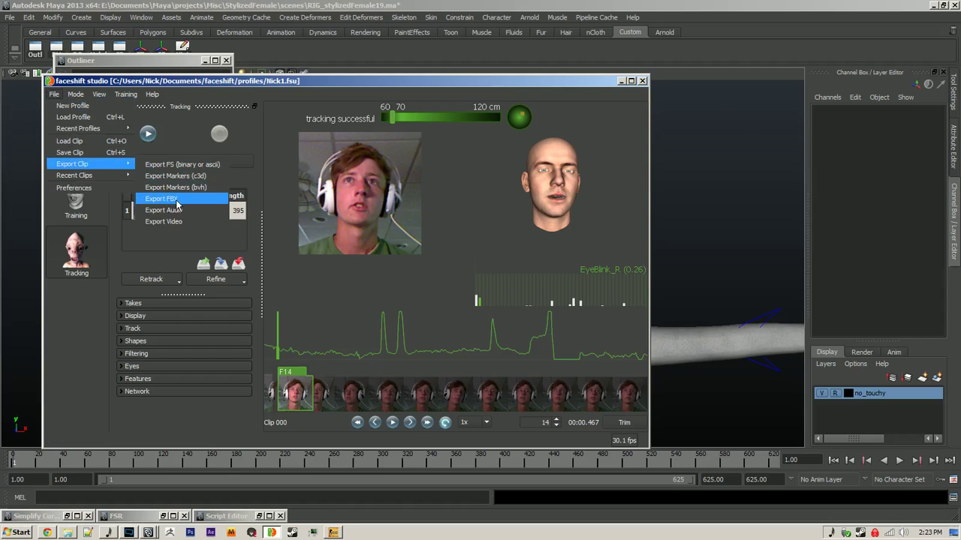
pyautogui.click(159, 199)
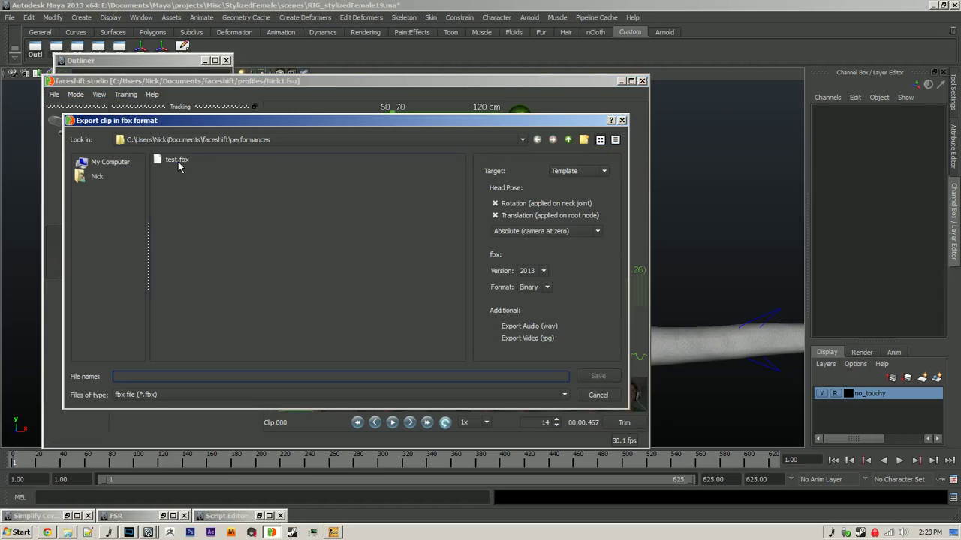
pyautogui.doubleClick(178, 166)
pyautogui.click(467, 283)
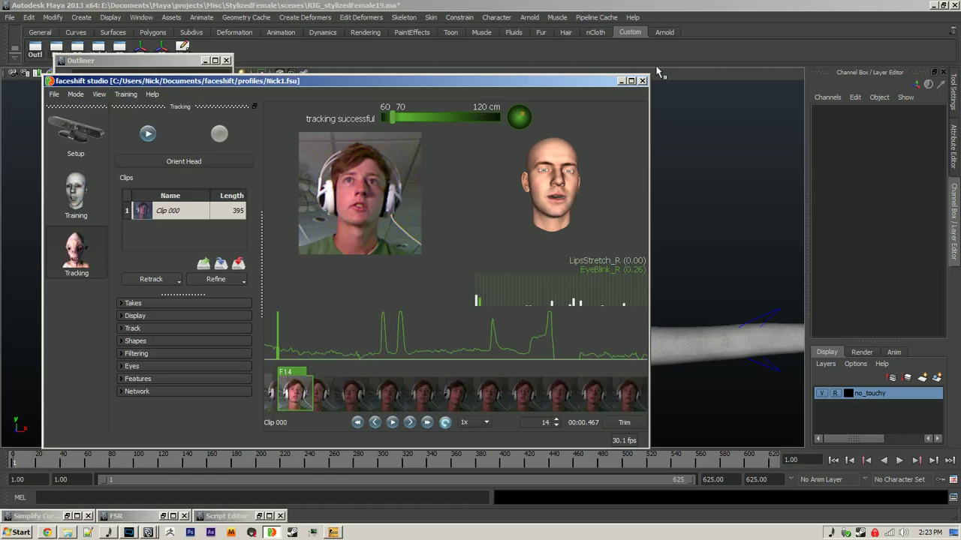
# Minimize faceshift studio and import the exported FBX performance into the Maya rig scene.
pyautogui.click(620, 81)
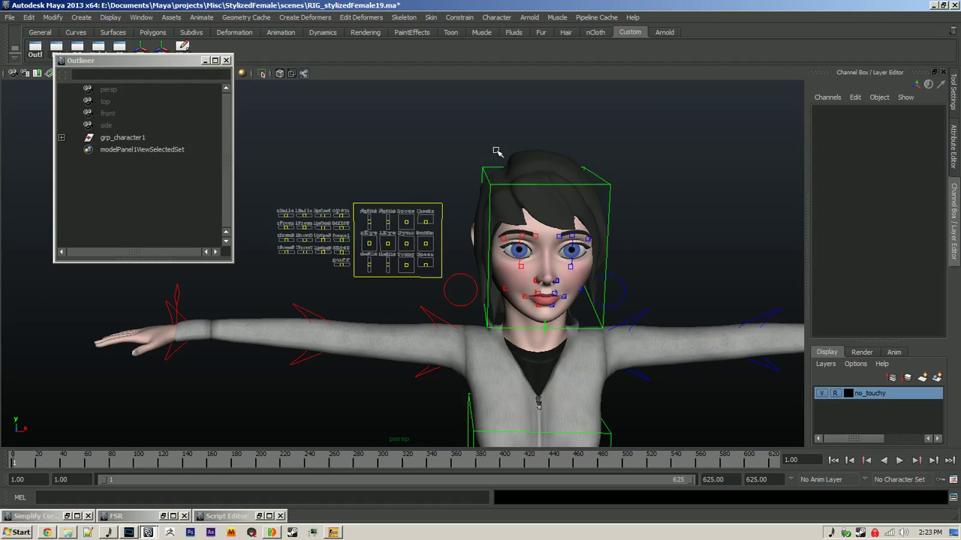
pyautogui.click(11, 17)
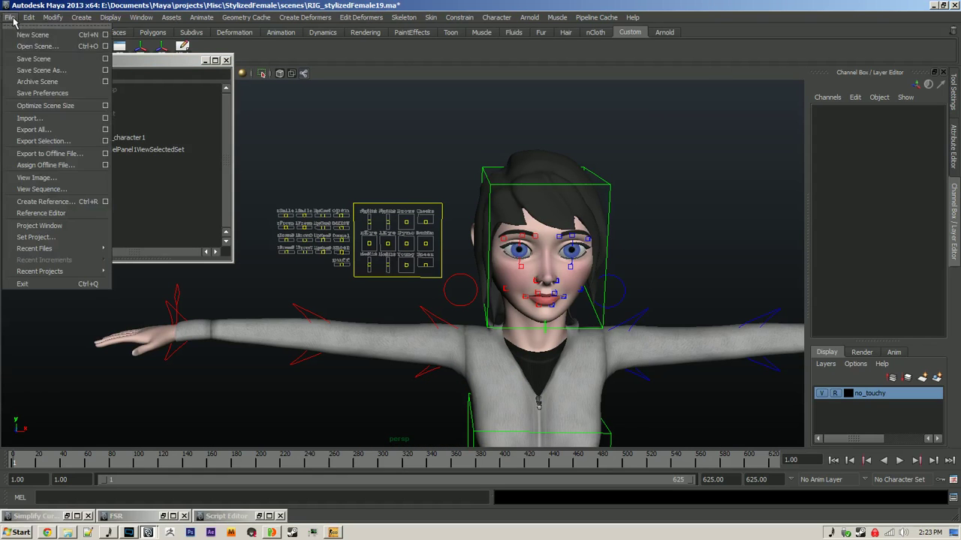
pyautogui.click(45, 118)
pyautogui.doubleClick(217, 144)
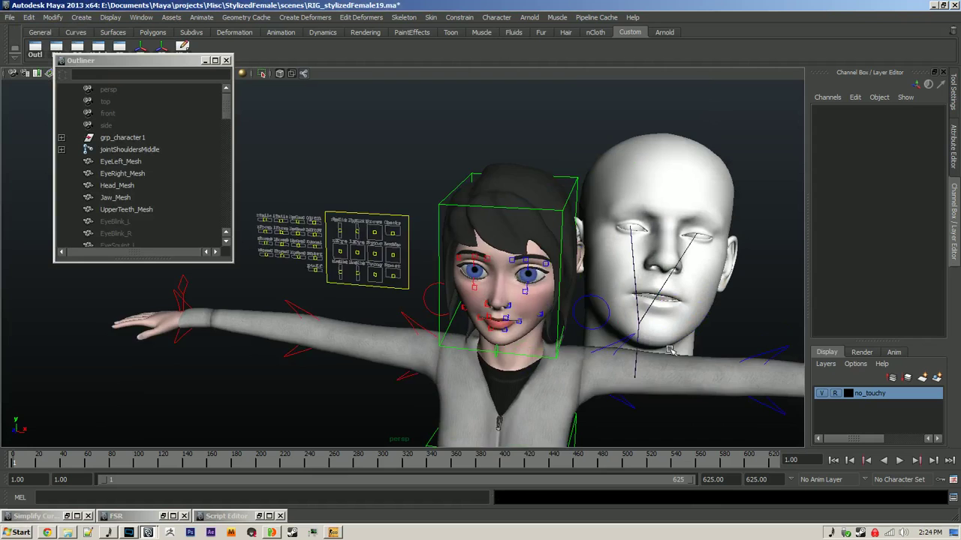
# Play back the imported head's animation and view it beside the character rig.
pyautogui.scroll(-3, 670, 349)
pyautogui.click(899, 460)
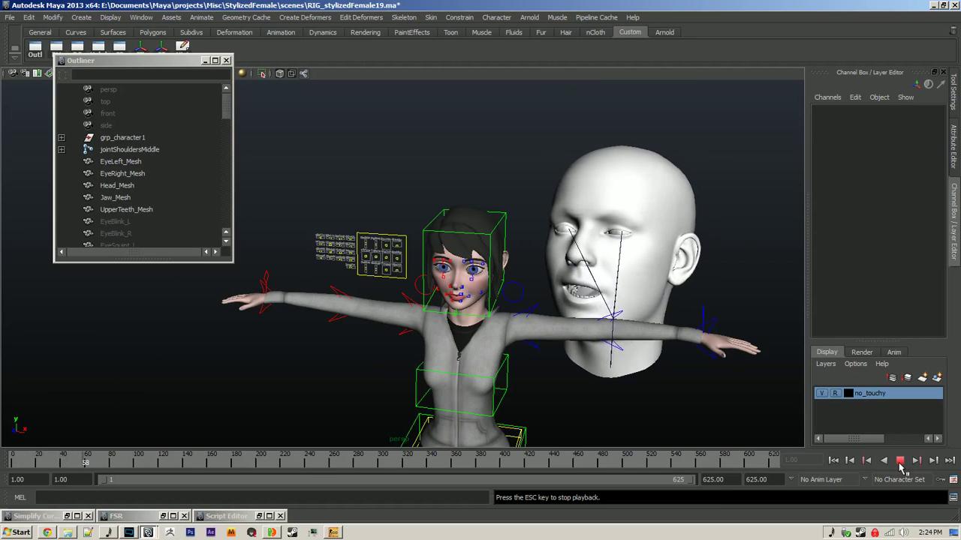
pyautogui.click(900, 460)
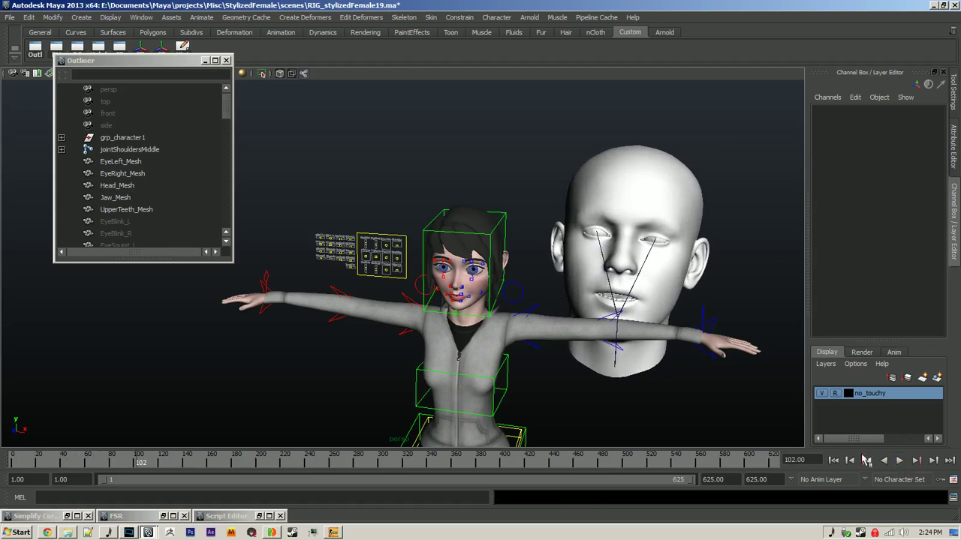
pyautogui.keyDown('alt'); pyautogui.moveTo(663, 371); pyautogui.dragTo(664, 366); pyautogui.keyUp('alt')
pyautogui.keyDown('alt'); pyautogui.moveTo(664, 365); pyautogui.dragTo(445, 320, button='right'); pyautogui.keyUp('alt')
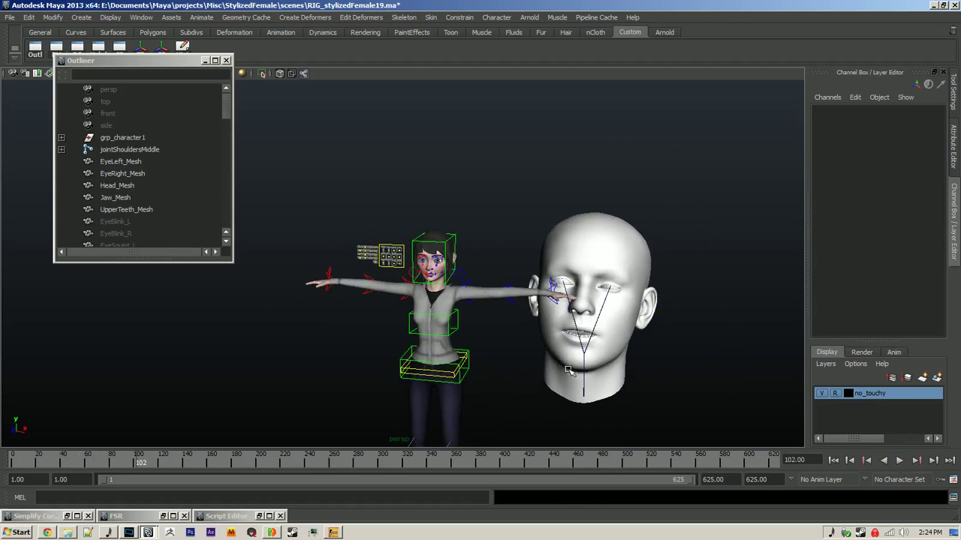
pyautogui.scroll(5, 571, 365)
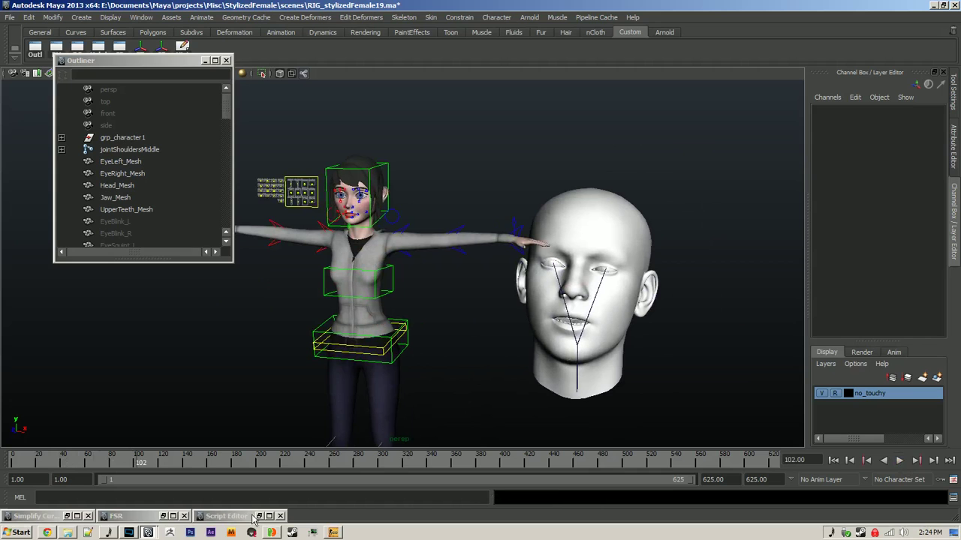
# Restore the Faceshift retarget window and look over its namespace, start frame and end frame settings.
pyautogui.doubleClick(150, 516)
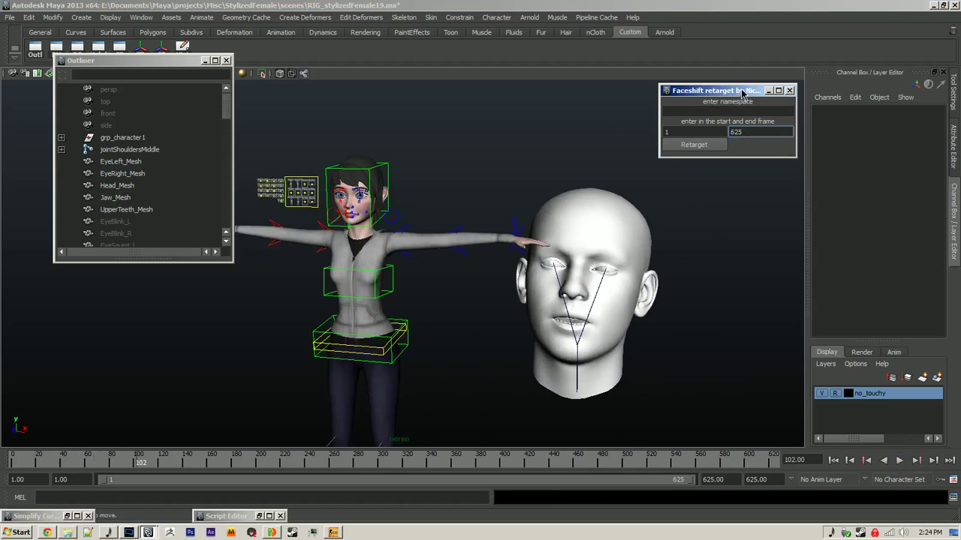
pyautogui.moveTo(741, 91); pyautogui.dragTo(744, 91)
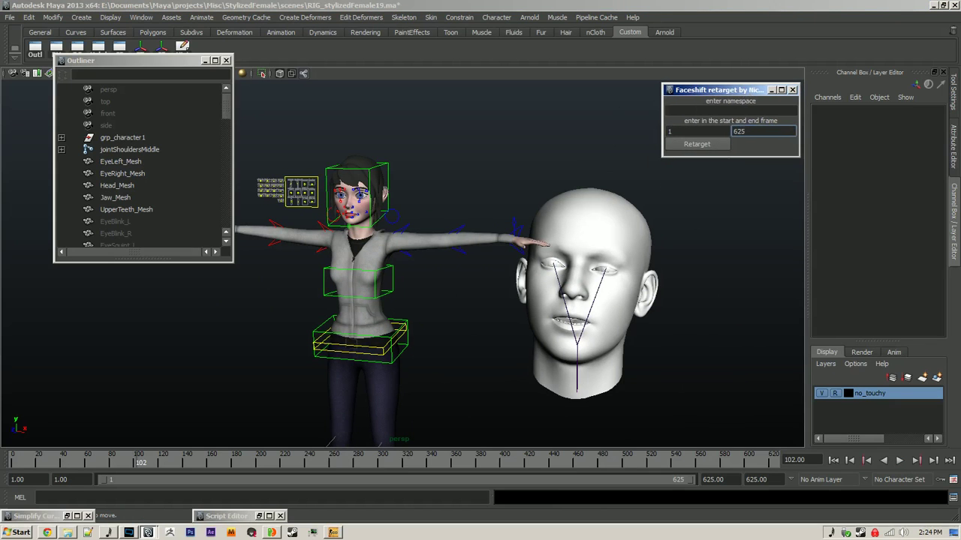
pyautogui.click(668, 110)
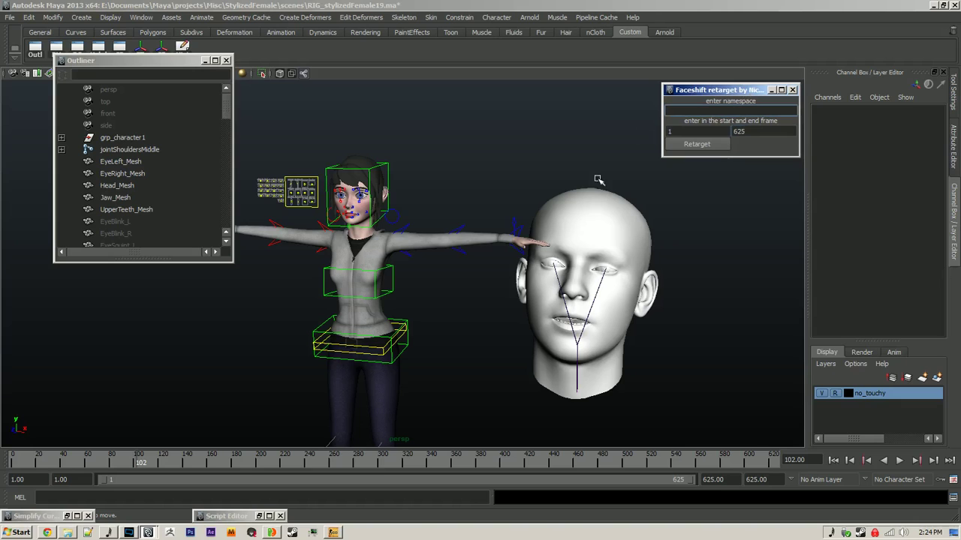
pyautogui.click(697, 130)
pyautogui.click(751, 132)
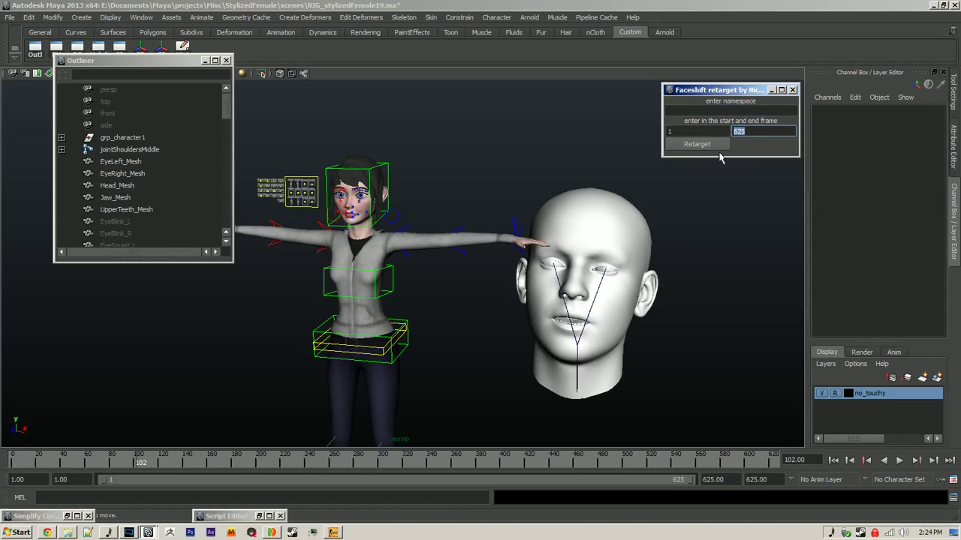
# Check the imported head's ExpressionBlendshapes keys for where the animation ends, and set the scene's end frame to 320.
pyautogui.click(620, 230)
pyautogui.moveTo(942, 214); pyautogui.dragTo(936, 292)
pyautogui.click(865, 313)
pyautogui.moveTo(359, 466); pyautogui.dragTo(403, 469)
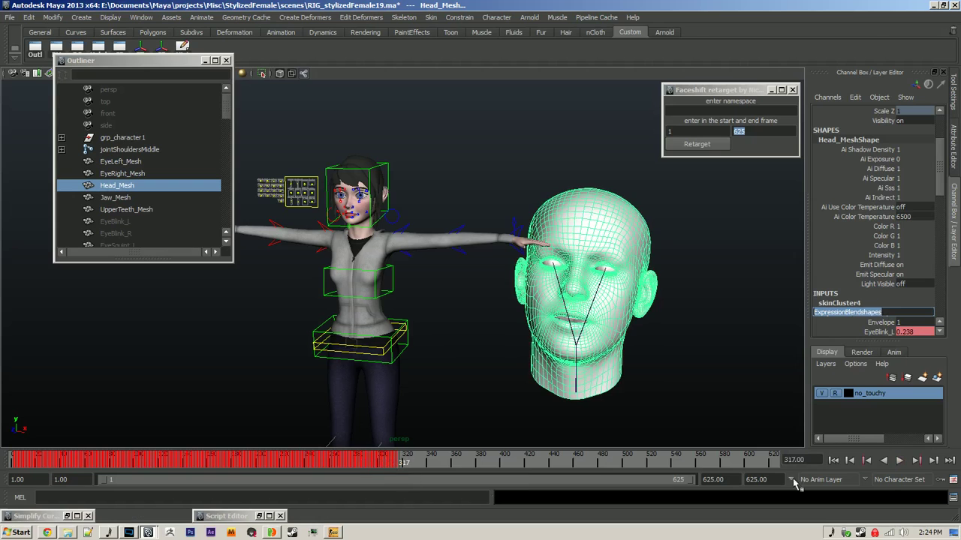
pyautogui.click(769, 479)
pyautogui.write('320')
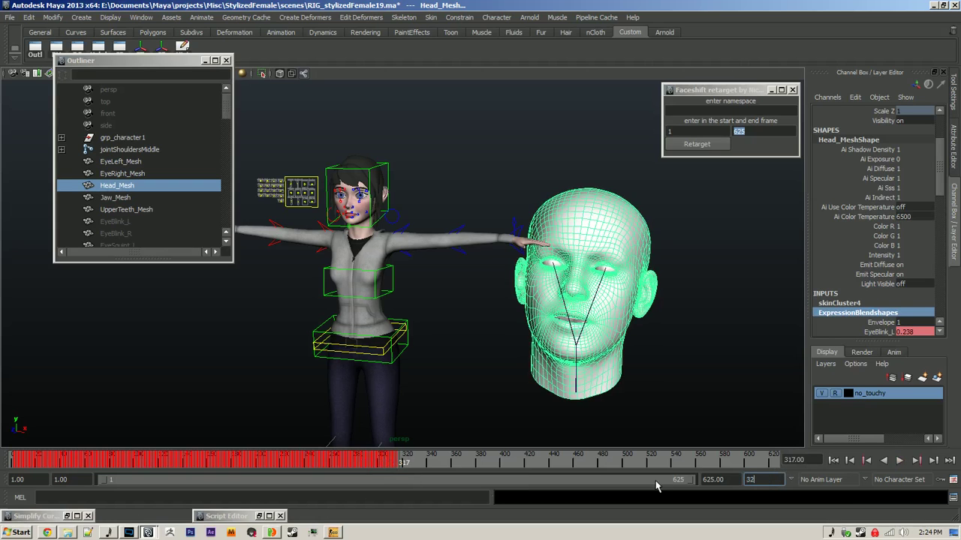
pyautogui.press('Return')
# Set the retarget end frame to 320, retarget the performance onto the rig, and minimize the retarget window.
pyautogui.moveTo(755, 131); pyautogui.dragTo(576, 126)
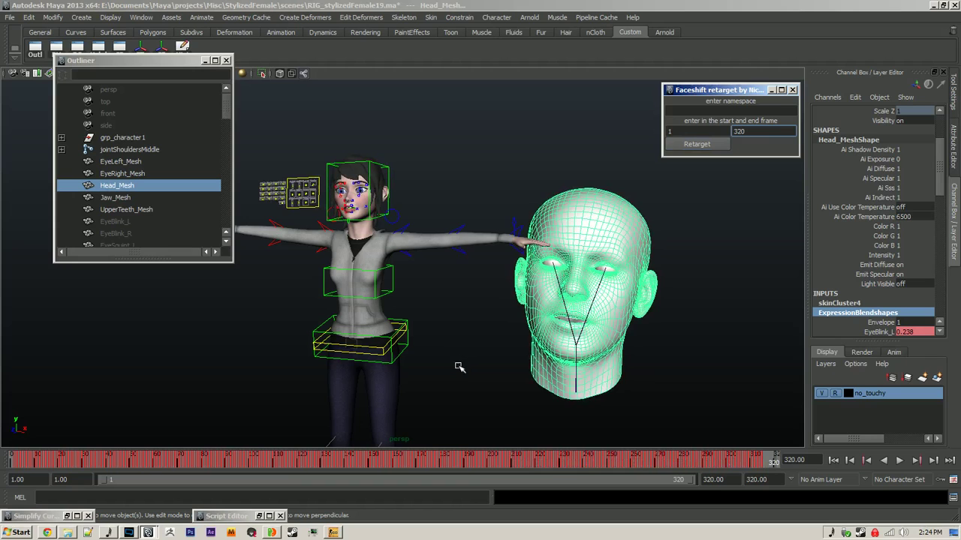
pyautogui.click(770, 90)
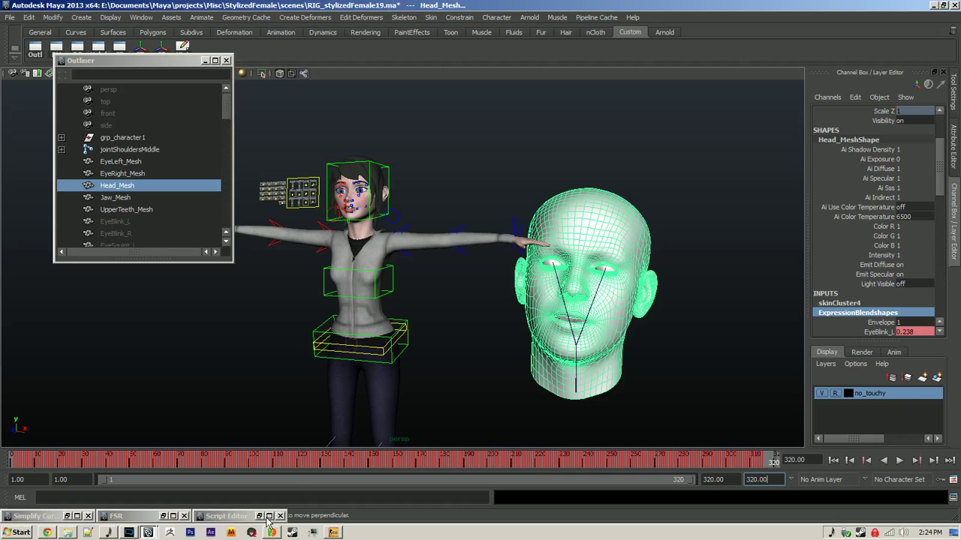
# Delete the imported faceshift joints, head meshes and blendshape targets, keeping only the character rig.
pyautogui.keyDown('alt'); pyautogui.moveTo(445, 264); pyautogui.dragTo(523, 311, button='middle'); pyautogui.keyUp('alt')
pyautogui.keyDown('alt'); pyautogui.moveTo(523, 312); pyautogui.dragTo(551, 360, button='right'); pyautogui.keyUp('alt')
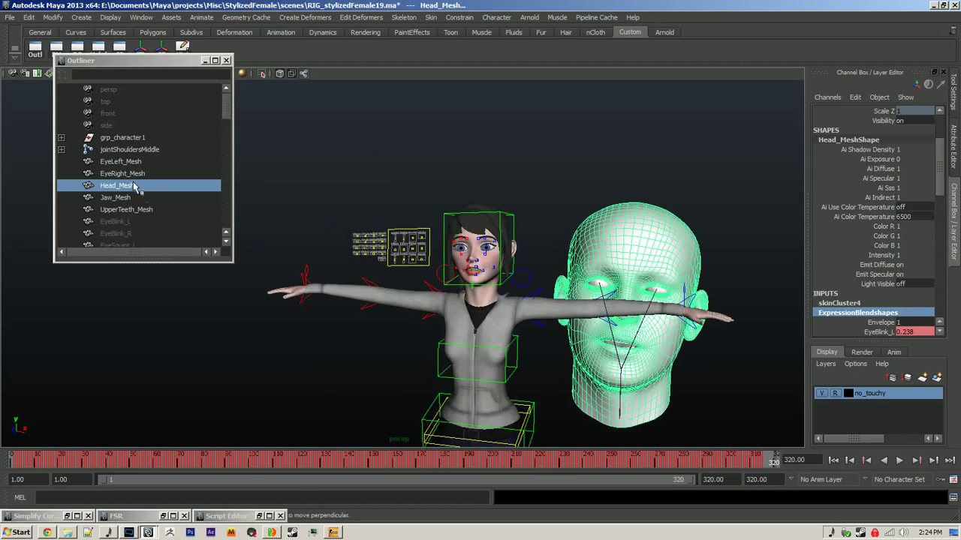
pyautogui.moveTo(129, 151); pyautogui.dragTo(129, 209)
pyautogui.moveTo(226, 114); pyautogui.dragTo(226, 221)
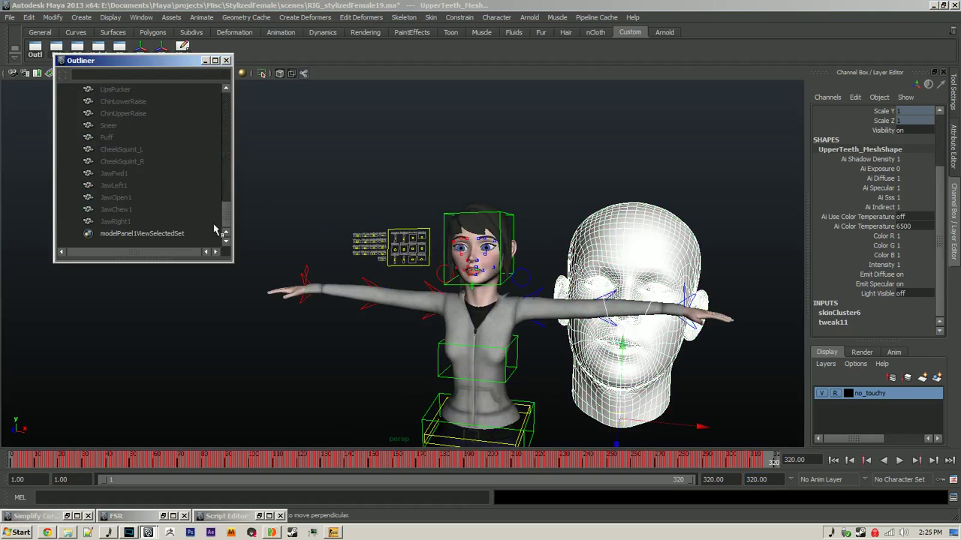
pyautogui.keyDown('shift'); pyautogui.click(145, 224); pyautogui.keyUp('shift')
pyautogui.press('Delete')
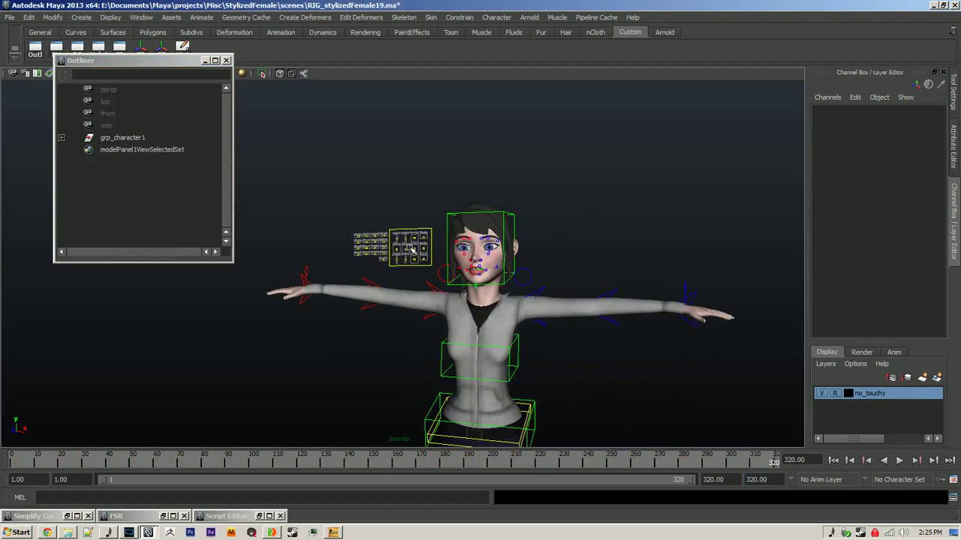
# Play the retargeted facial animation in a close view of the rig's face, stopping at frame 229.
pyautogui.scroll(5, 614, 335)
pyautogui.keyDown('alt'); pyautogui.moveTo(614, 335); pyautogui.dragTo(473, 344, button='middle'); pyautogui.keyUp('alt')
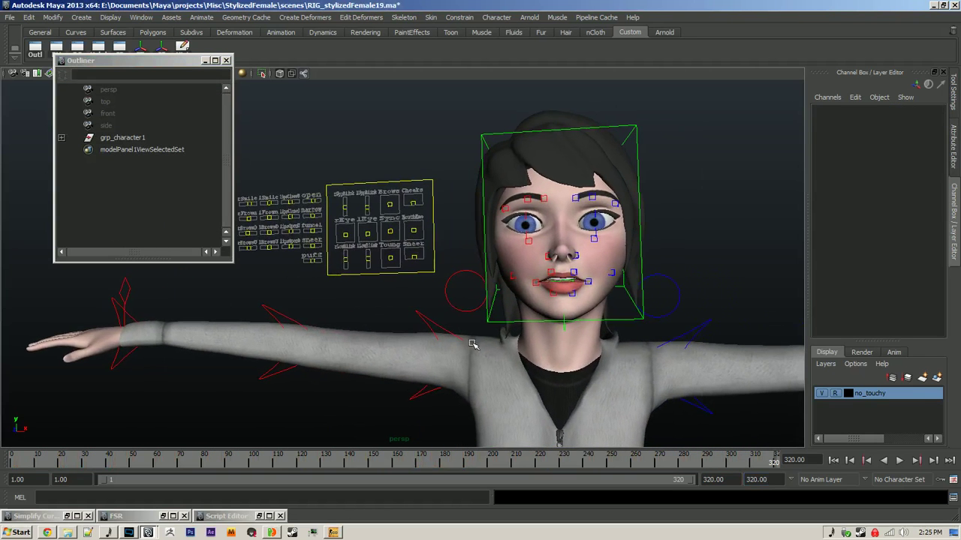
pyautogui.click(899, 460)
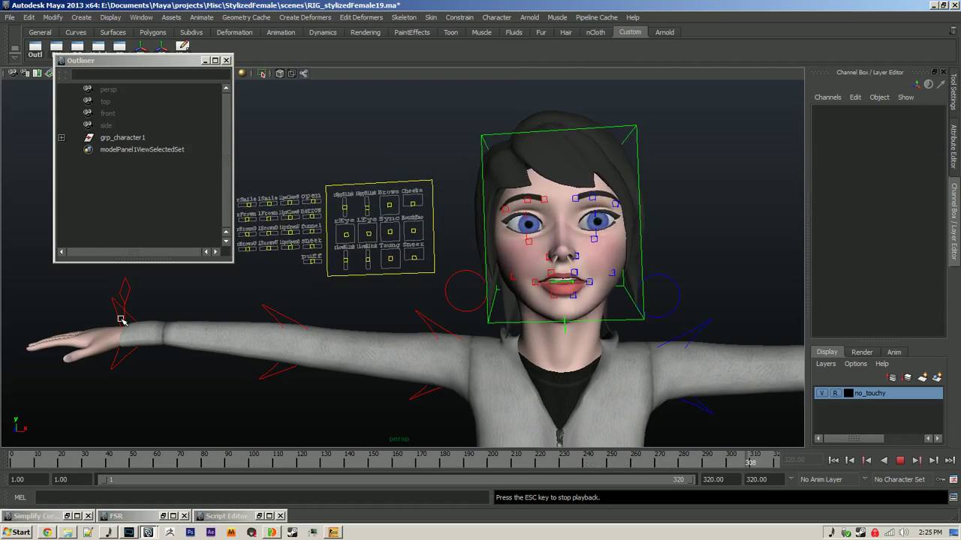
pyautogui.click(901, 462)
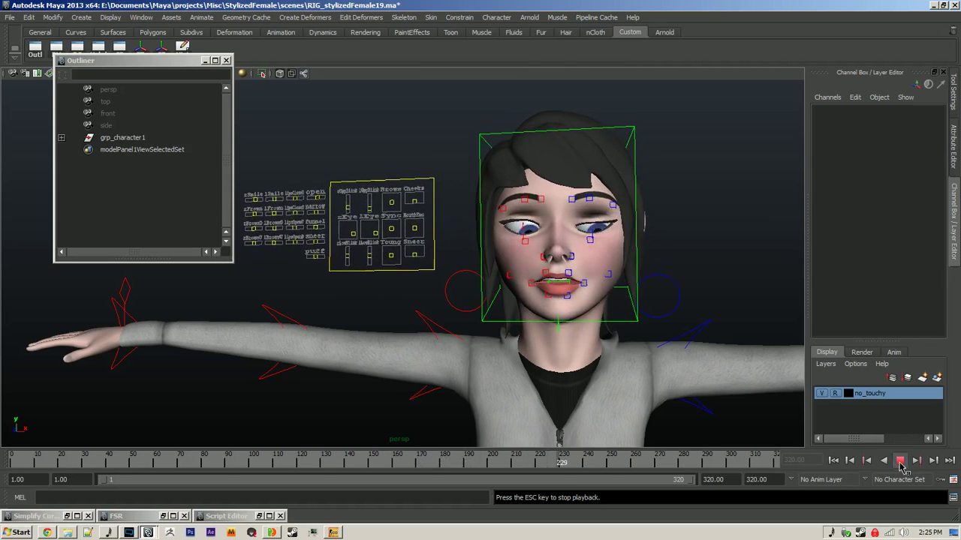
# Select the left and right upper blink controls and show their Translate Y curves in the Graph Editor.
pyautogui.click(375, 215)
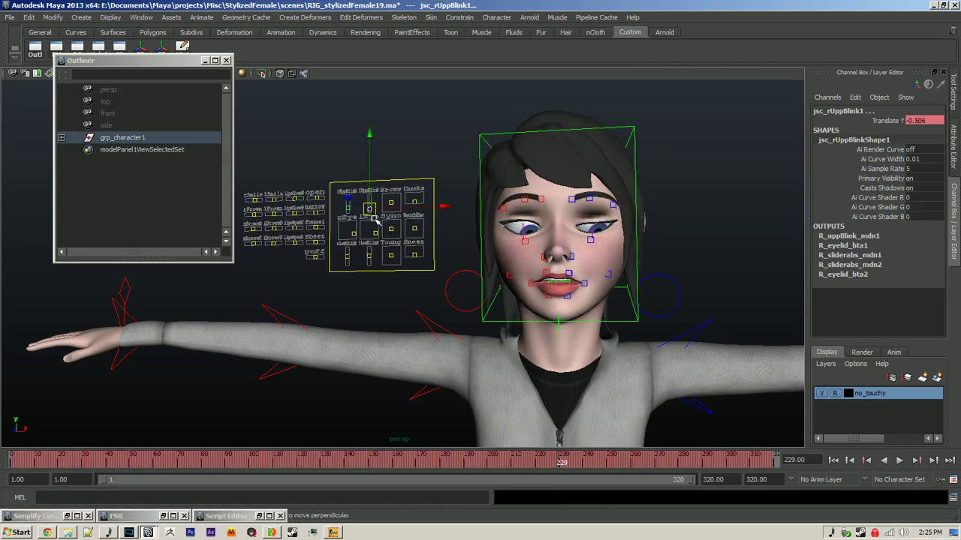
pyautogui.press('g')
pyautogui.moveTo(361, 125); pyautogui.dragTo(595, 97)
pyautogui.keyDown('alt'); pyautogui.moveTo(572, 217); pyautogui.dragTo(541, 264, button='right'); pyautogui.keyUp('alt')
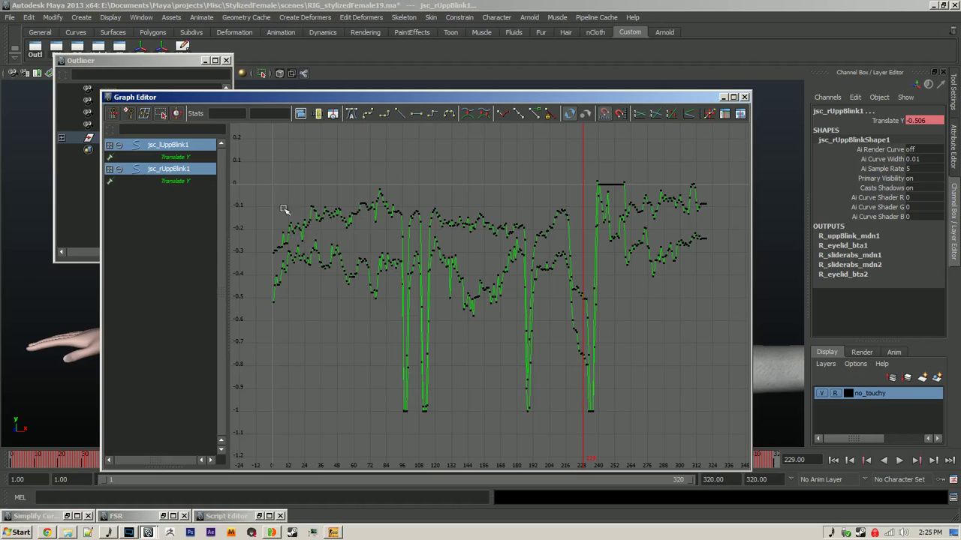
# Simplify the selected upper blink curves using the Classic method with time tolerance 0.1 and value tolerance 0.50.
pyautogui.moveTo(250, 166); pyautogui.dragTo(738, 365)
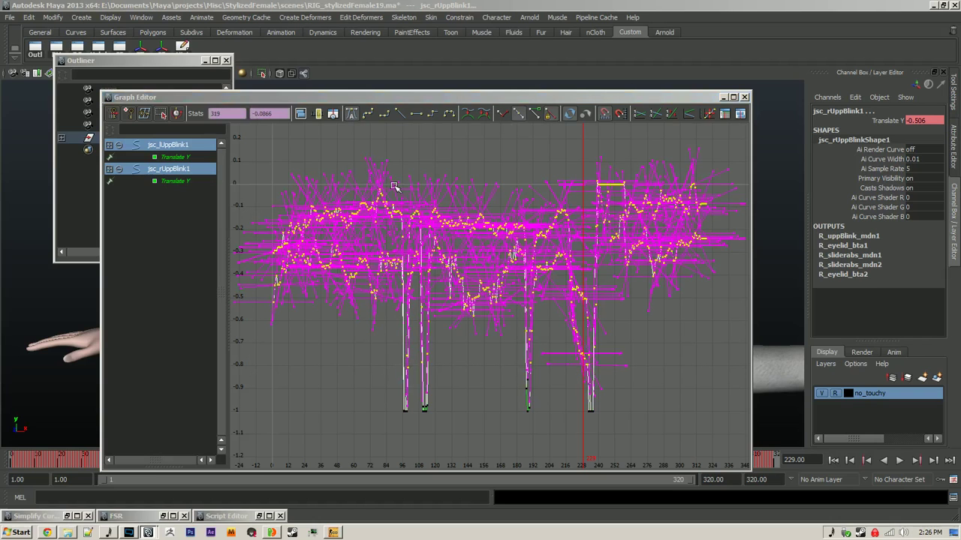
pyautogui.rightClick(375, 169)
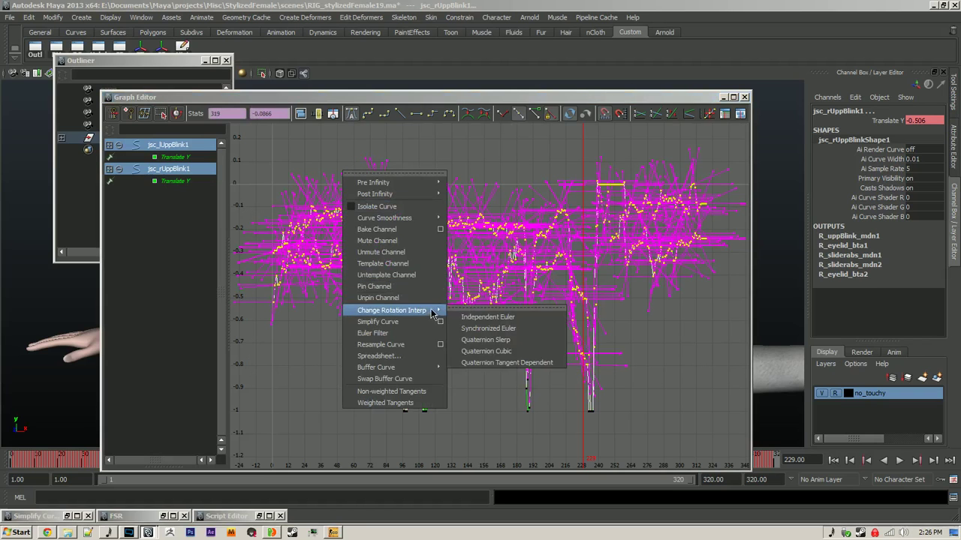
pyautogui.click(440, 322)
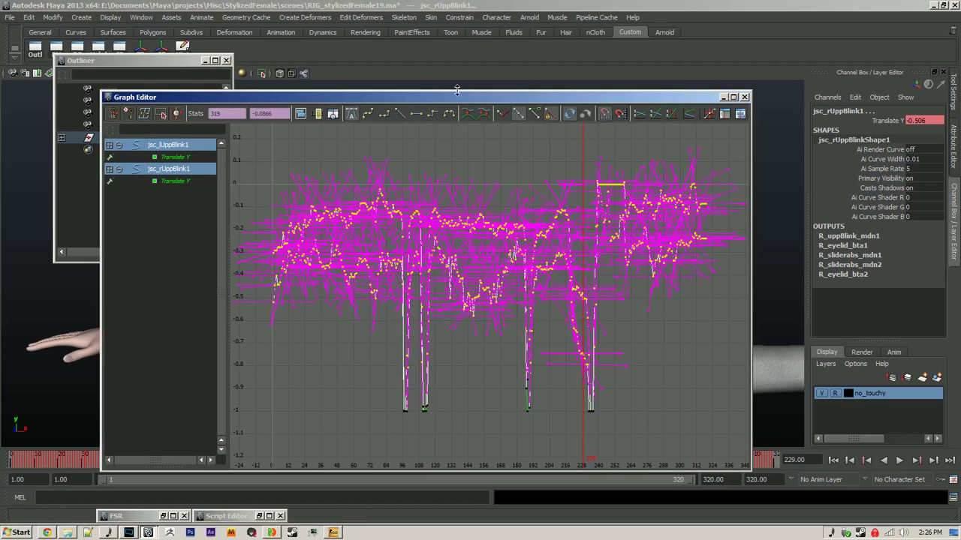
pyautogui.moveTo(676, 99); pyautogui.dragTo(0, 100)
pyautogui.moveTo(405, 104); pyautogui.dragTo(383, 130)
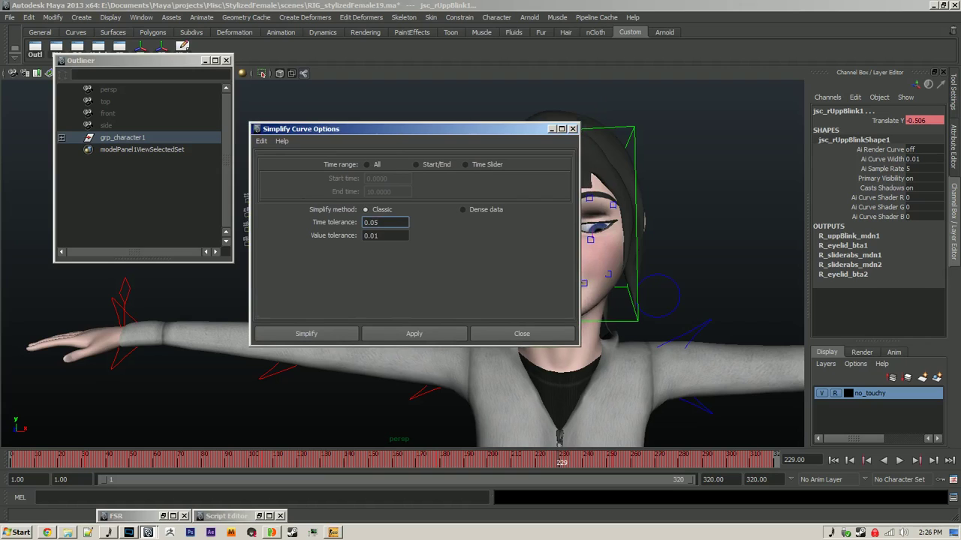
pyautogui.press('Tab')
pyautogui.press('Tab')
pyautogui.click(410, 338)
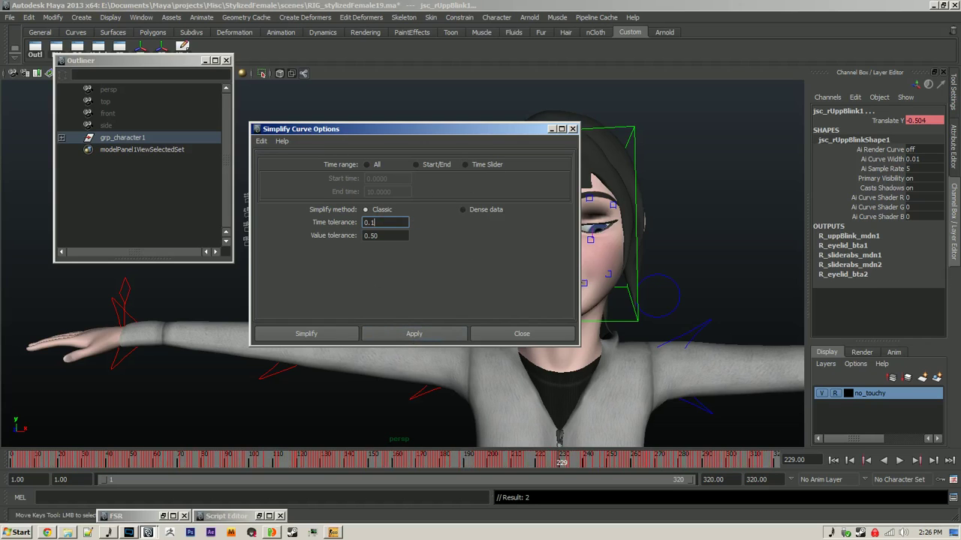
# Reopen the Graph Editor and delete both blink curves' noisy keys between about frames 5 and 88.
pyautogui.click(77, 48)
pyautogui.moveTo(728, 131); pyautogui.dragTo(654, 77)
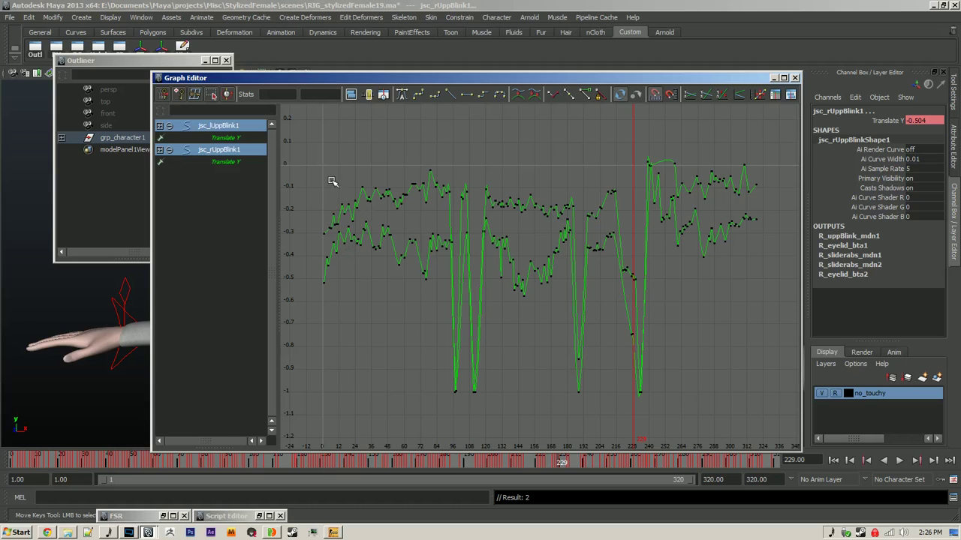
pyautogui.moveTo(329, 174); pyautogui.dragTo(441, 303)
pyautogui.press('`')
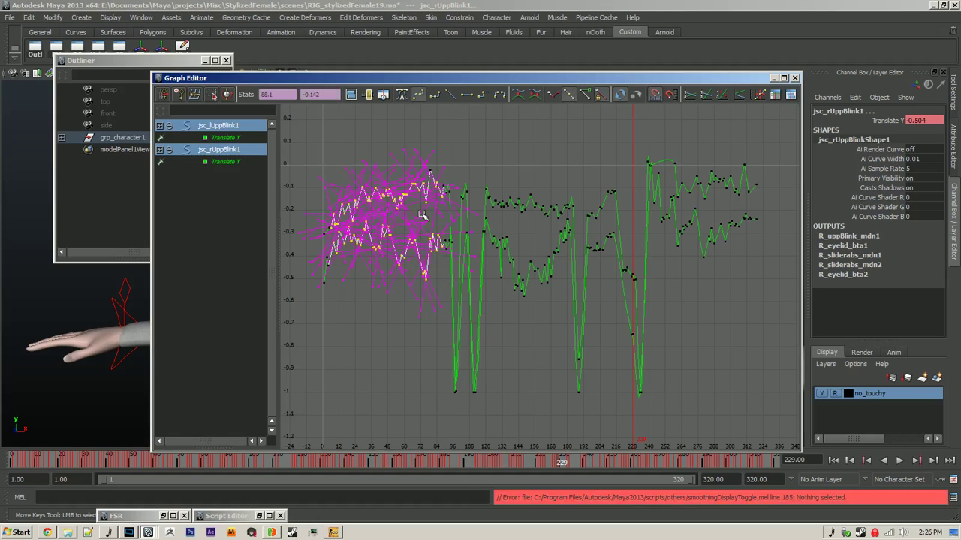
pyautogui.press('Delete')
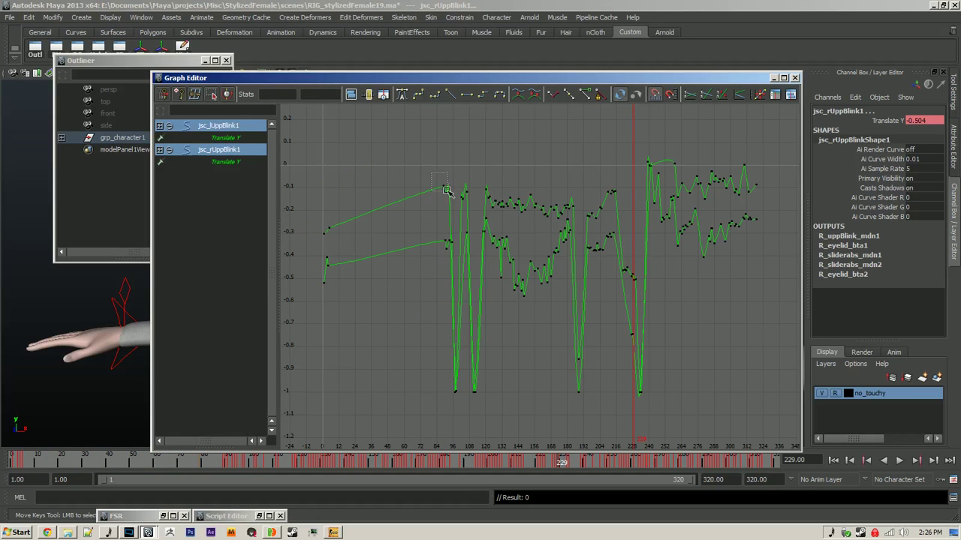
# Delete both blink curves' leftover keys just before the first blink, around frames 88 to 94, and just after the first frame.
pyautogui.moveTo(445, 190); pyautogui.dragTo(447, 196)
pyautogui.click(446, 193)
pyautogui.press('Delete')
pyautogui.moveTo(442, 236)
pyautogui.mouseDown()
pyautogui.moveTo(448, 257)
pyautogui.moveTo(450, 249)
pyautogui.mouseUp()
pyautogui.press('Delete')
pyautogui.press('Delete')
pyautogui.moveTo(324, 252); pyautogui.dragTo(340, 269)
# Delete both curves' noisy in-between keys at about frames 120–182, 198–220 and 245–318, keeping the blink dips and end keys.
pyautogui.press('Delete')
pyautogui.moveTo(325, 222); pyautogui.dragTo(340, 236)
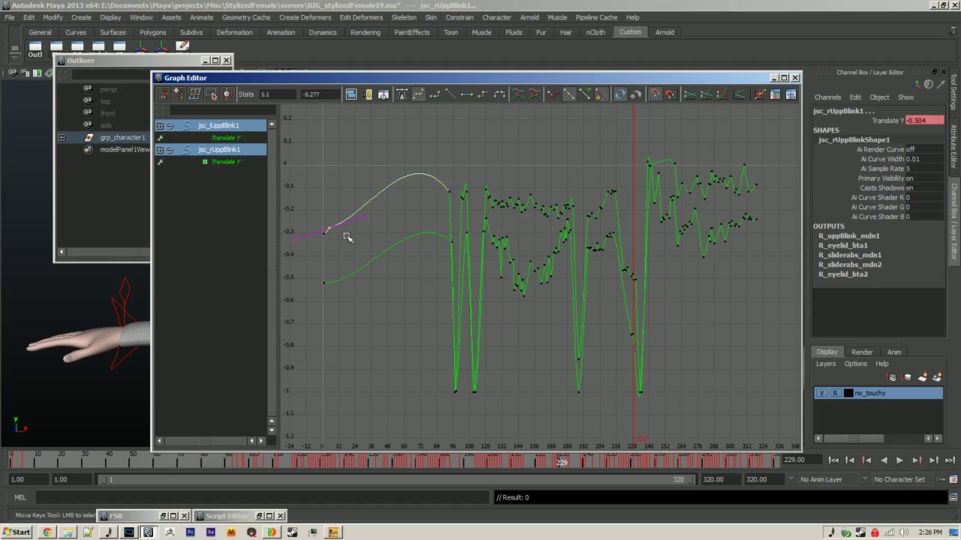
pyautogui.click(347, 238)
pyautogui.moveTo(487, 186); pyautogui.dragTo(570, 304)
pyautogui.press('Delete')
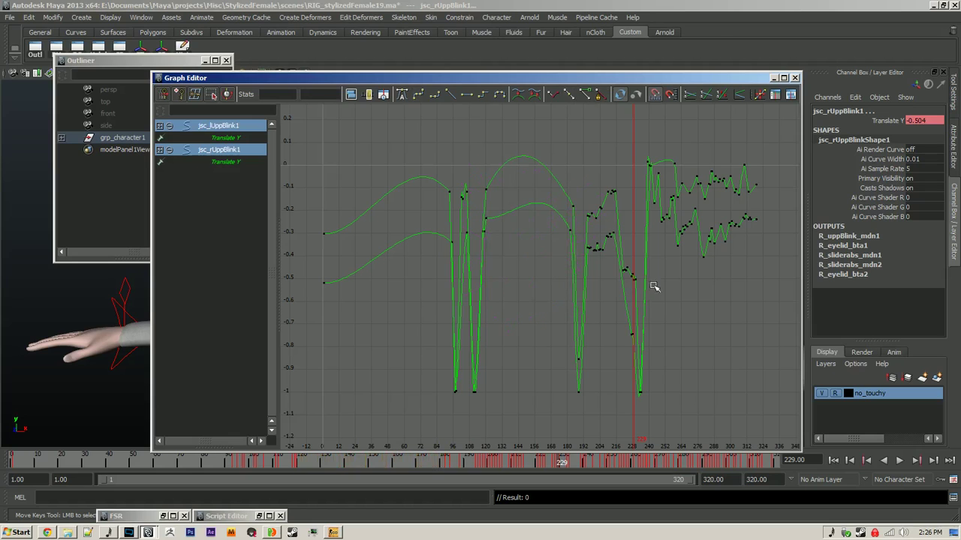
pyautogui.moveTo(591, 191); pyautogui.dragTo(626, 263)
pyautogui.press('Delete')
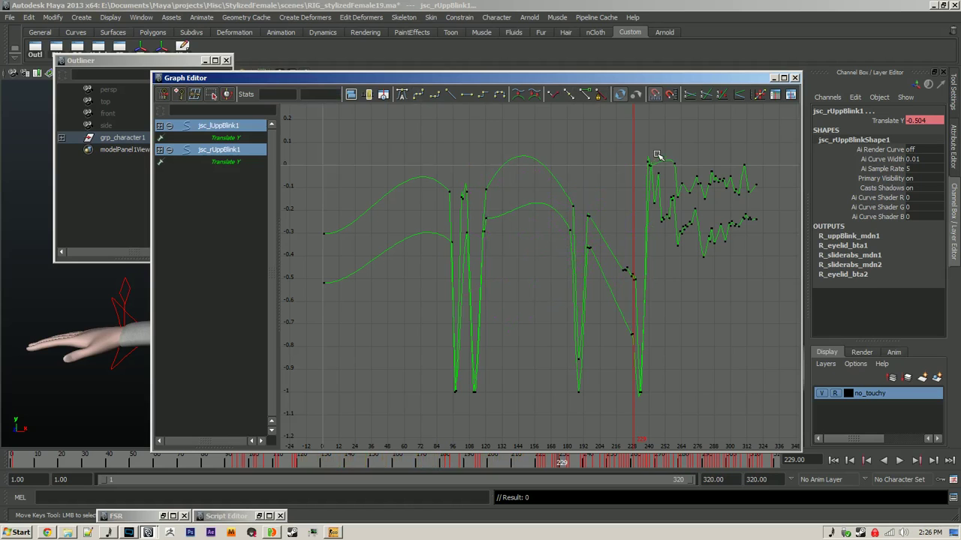
pyautogui.moveTo(658, 147); pyautogui.dragTo(755, 279)
pyautogui.press('Delete')
# Set flat tangents on all remaining keys of both upper blink curves.
pyautogui.moveTo(316, 135); pyautogui.dragTo(802, 477)
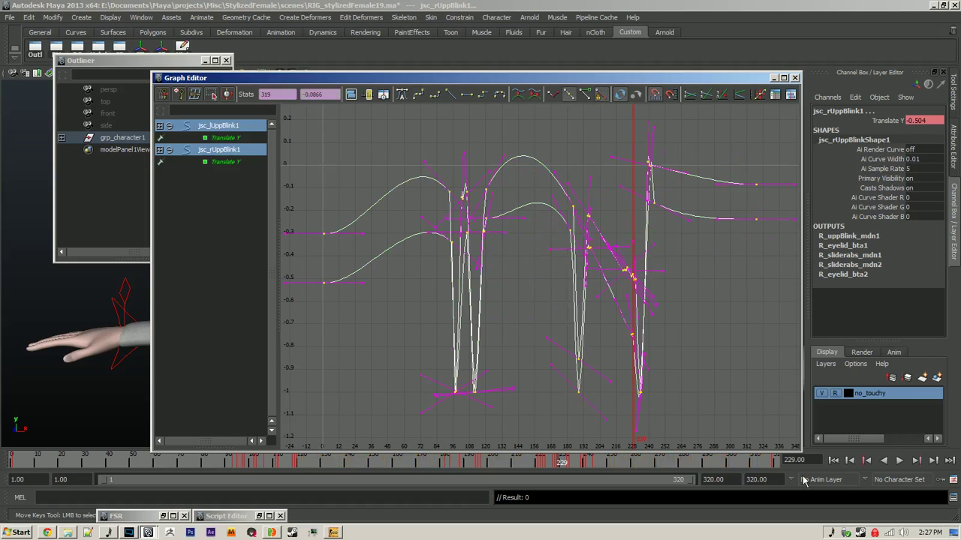
pyautogui.click(467, 95)
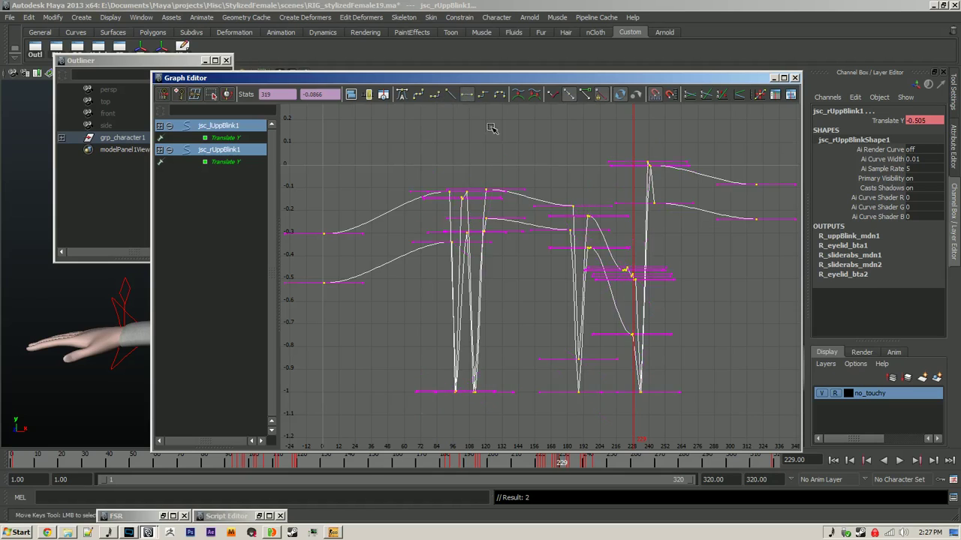
pyautogui.click(666, 264)
# Delete the clustered redundant keys on the upper blink curves around frames 220 to 228.
pyautogui.click(463, 199)
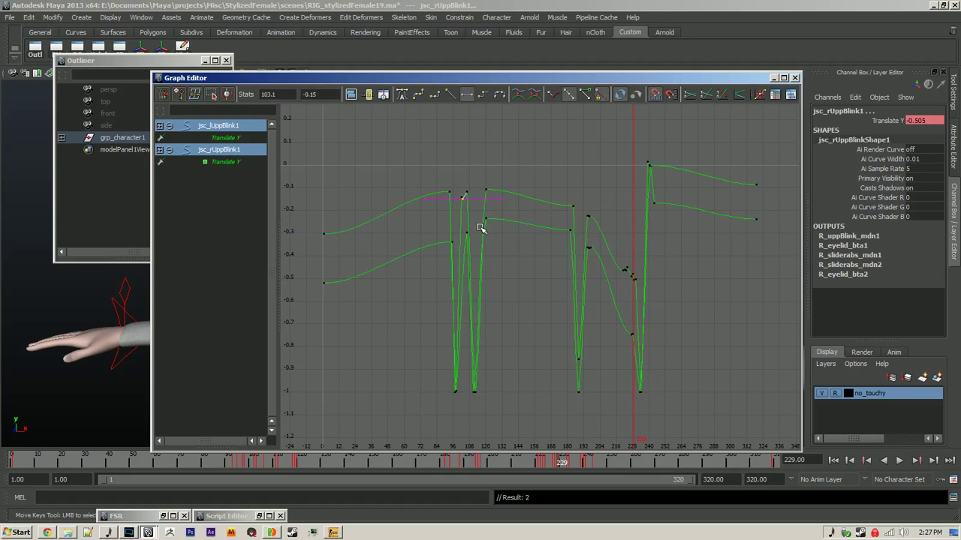
pyautogui.click(483, 230)
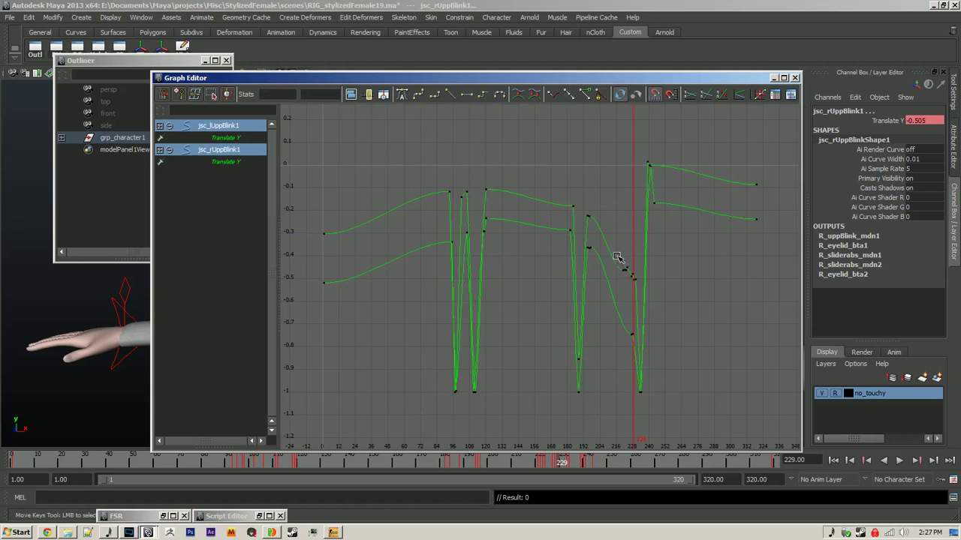
pyautogui.moveTo(617, 257); pyautogui.dragTo(632, 288)
pyautogui.press('Delete')
# Raise the left blink keys near frame 228 to about -0.5 and those around frames 120 to 183 onto the right curve.
pyautogui.click(622, 256)
pyautogui.click(632, 332)
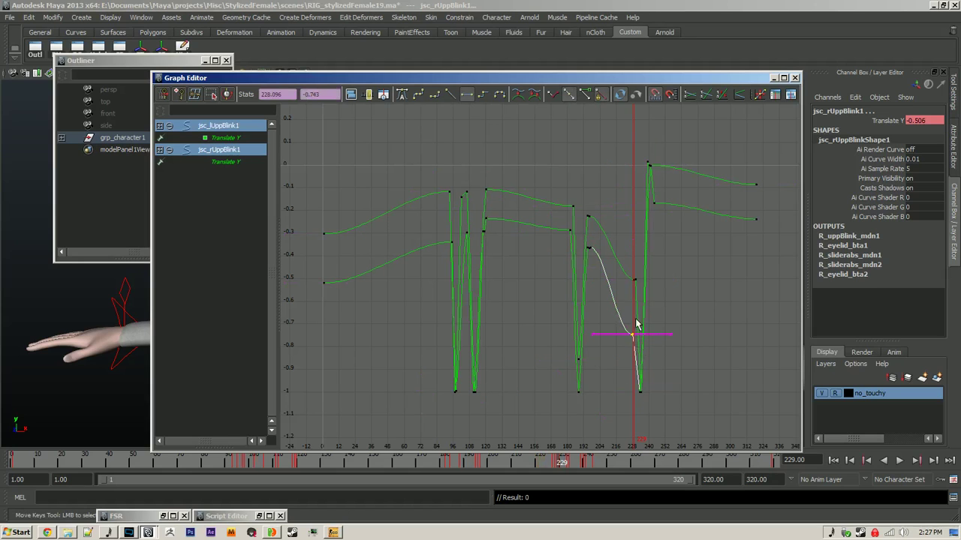
pyautogui.moveTo(636, 324); pyautogui.dragTo(636, 268, button='middle')
pyautogui.moveTo(485, 214); pyautogui.dragTo(578, 238)
pyautogui.moveTo(542, 291); pyautogui.dragTo(542, 262, button='middle')
# Raise the left blink keys at frames 244 and 319 to about 0 and -0.11, close to the right curve.
pyautogui.click(652, 199)
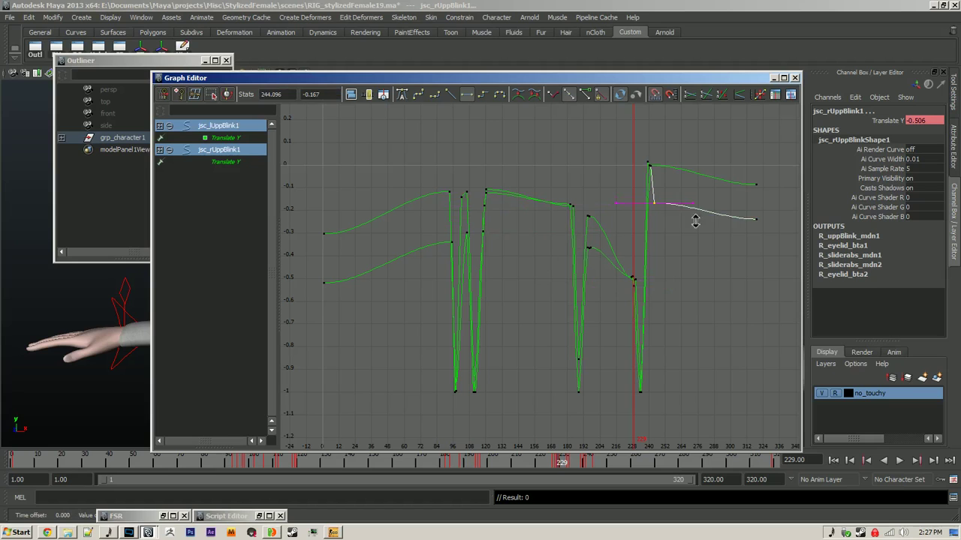
pyautogui.click(756, 219)
pyautogui.moveTo(758, 267); pyautogui.dragTo(756, 235, button='middle')
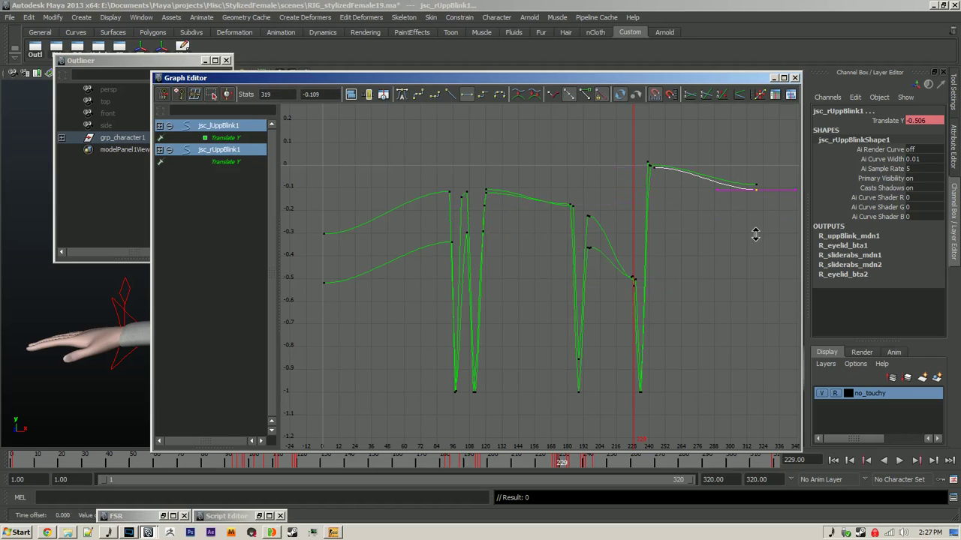
# Raise the left blink keys at about frames 1, 95, 106 and 196 to match the right blink curve.
pyautogui.click(403, 259)
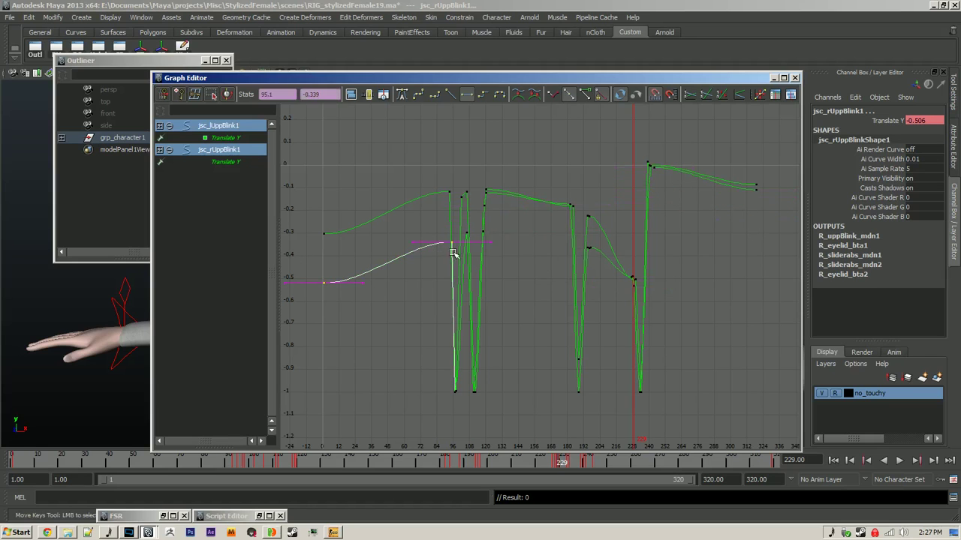
pyautogui.moveTo(437, 285); pyautogui.dragTo(440, 237, button='middle')
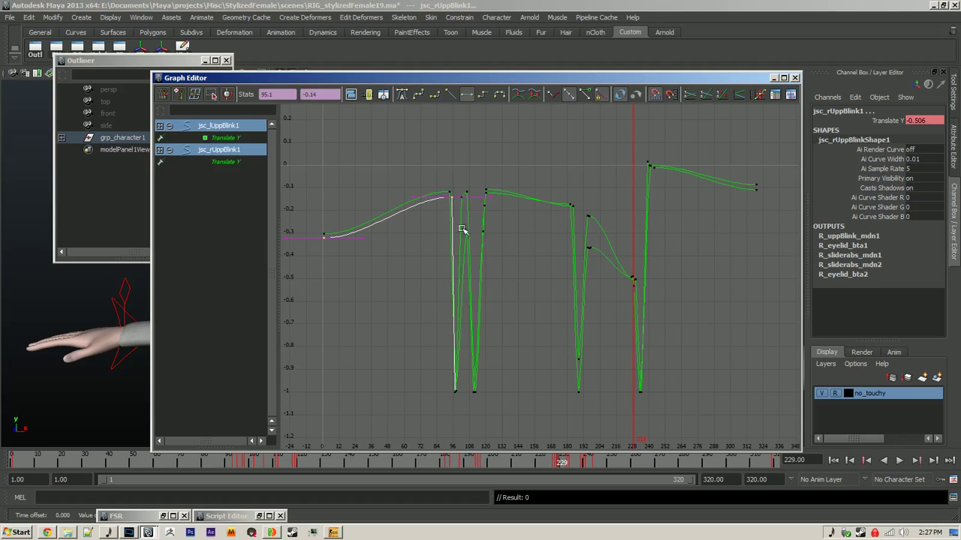
pyautogui.moveTo(462, 229); pyautogui.dragTo(476, 244)
pyautogui.moveTo(474, 261); pyautogui.dragTo(473, 231, button='middle')
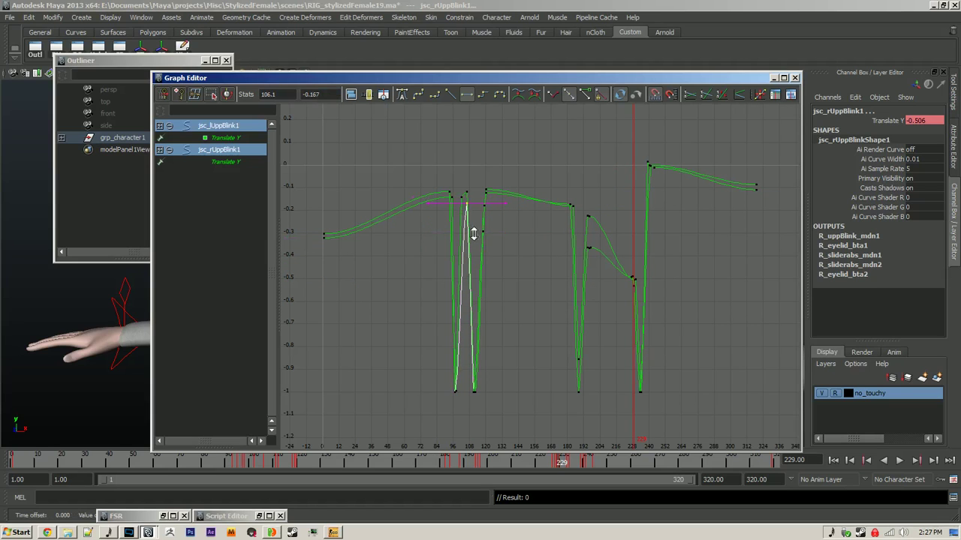
pyautogui.click(584, 246)
pyautogui.moveTo(607, 269); pyautogui.dragTo(604, 244, button='middle')
pyautogui.click(720, 259)
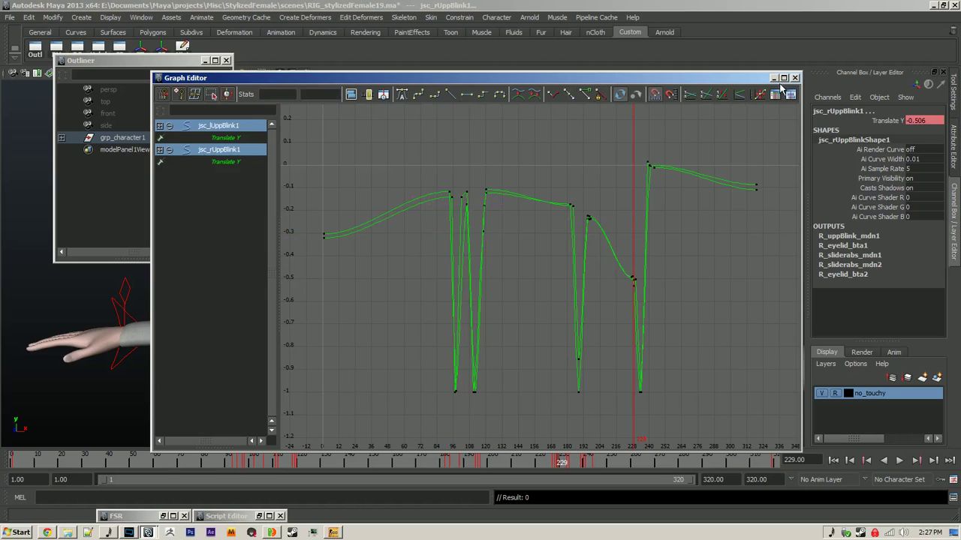
# Minimize the Graph Editor and the Simplify Curve options, and play the cleaned-up facial animation, stopping at frame 207.
pyautogui.click(774, 78)
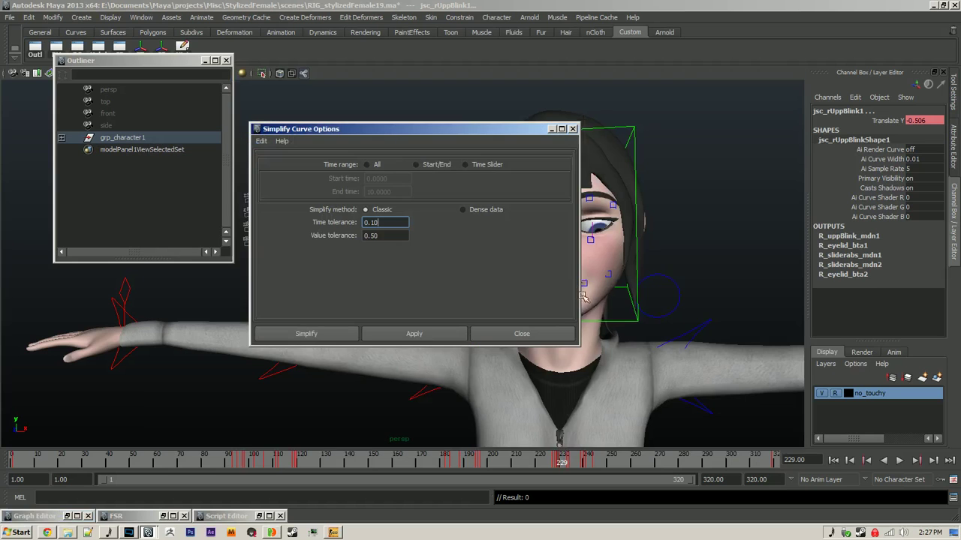
pyautogui.click(554, 129)
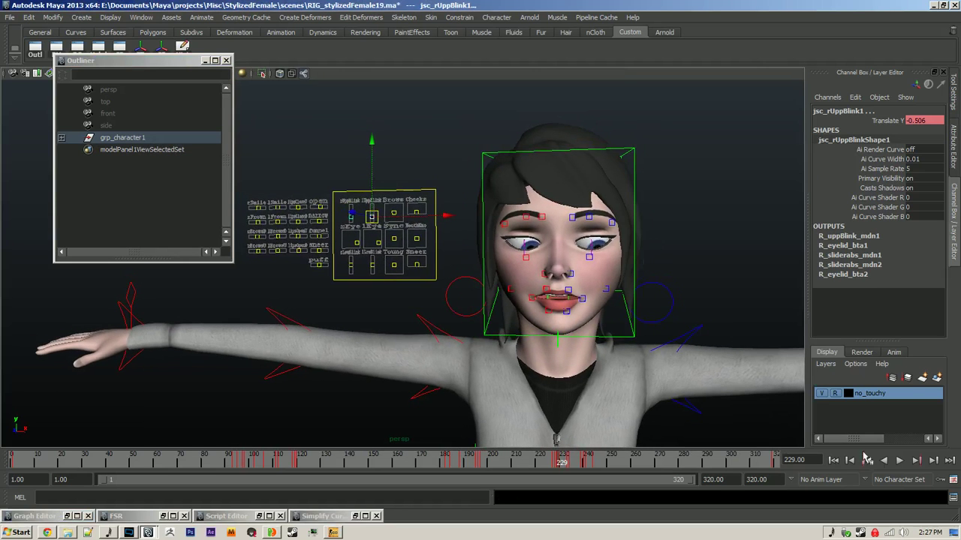
pyautogui.click(900, 460)
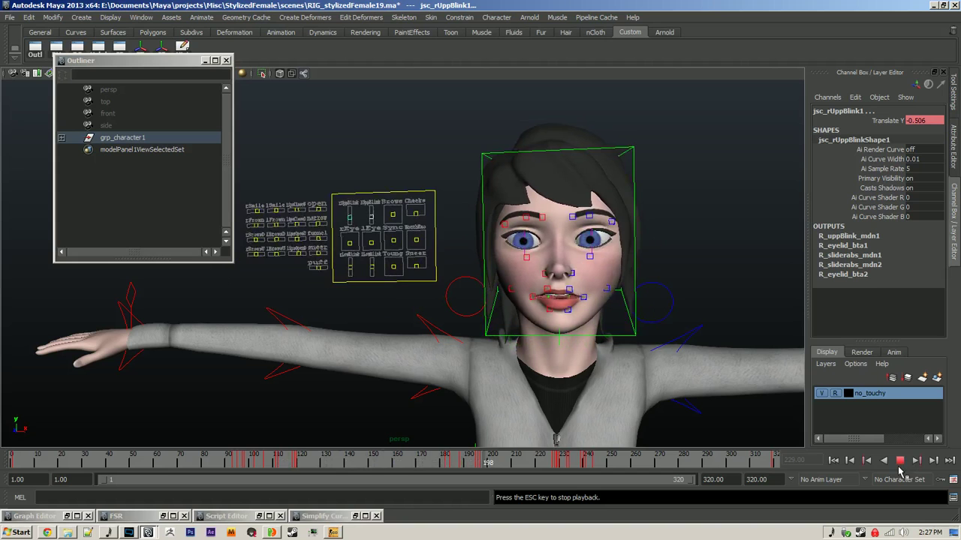
pyautogui.click(900, 461)
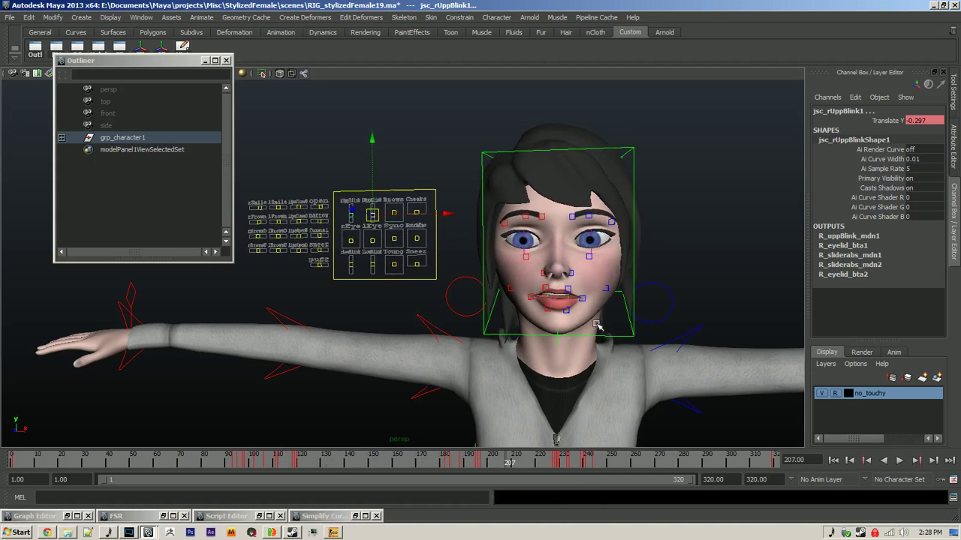
# Restore the Script Editor to examine the retargetFaceshiftData procedure beside the whole upper body, and minimize it again.
pyautogui.scroll(-3, 463, 350)
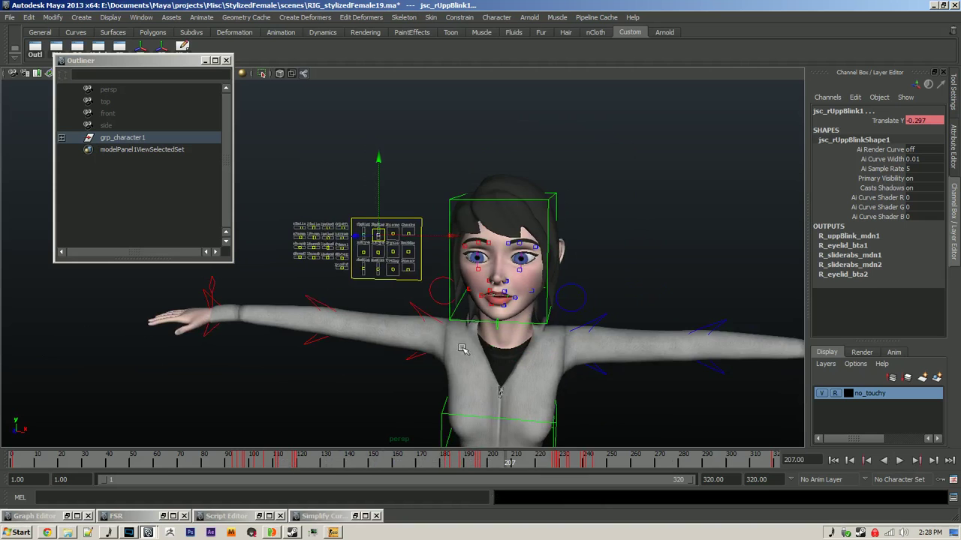
pyautogui.scroll(-4, 463, 350)
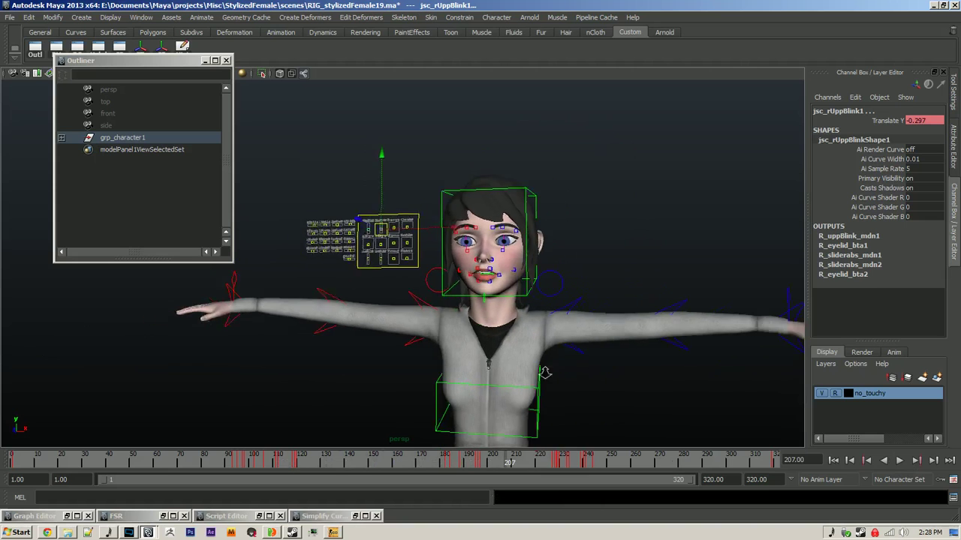
pyautogui.moveTo(488, 373)
pyautogui.keyDown('alt'); pyautogui.mouseDown()
pyautogui.moveTo(473, 374)
pyautogui.moveTo(500, 366)
pyautogui.mouseUp(); pyautogui.keyUp('alt')
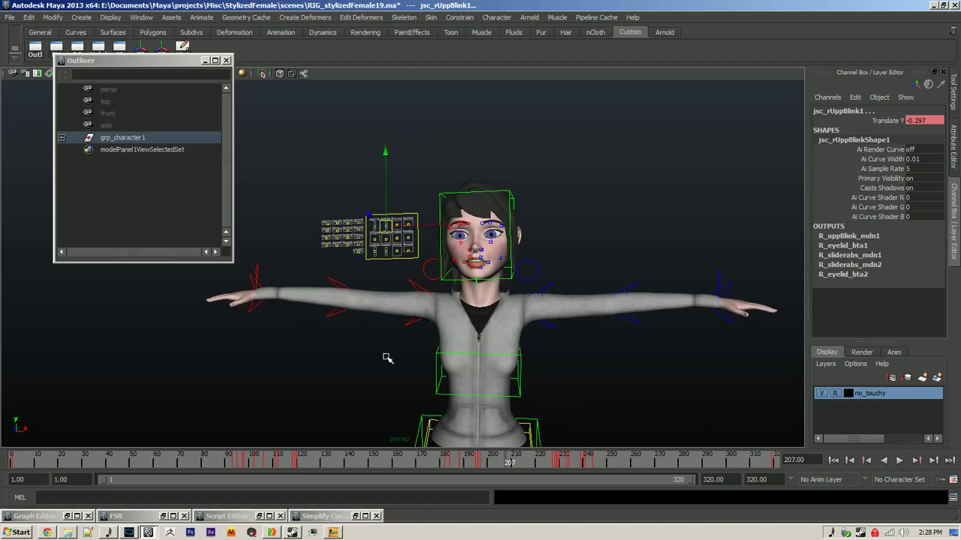
pyautogui.scroll(1, 386, 358)
pyautogui.click(238, 516)
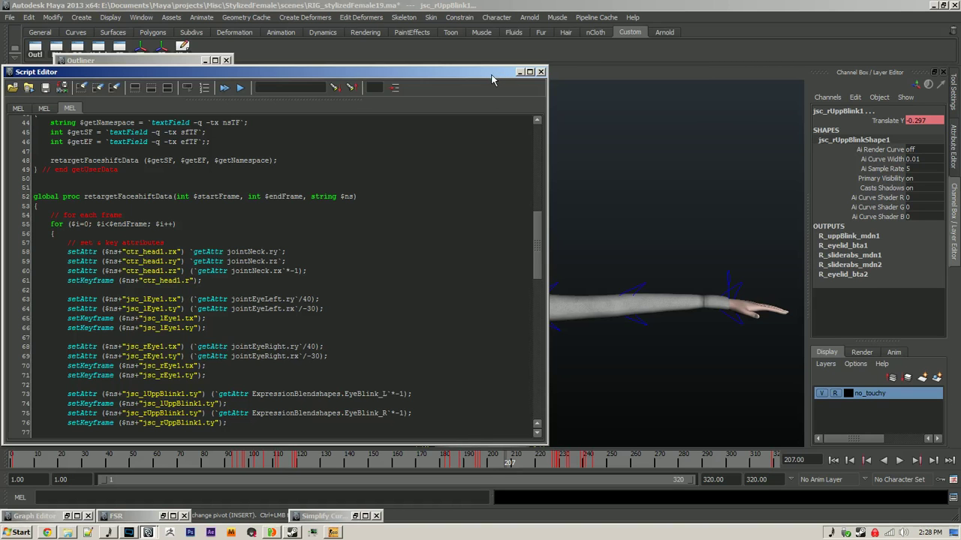
pyautogui.moveTo(491, 79); pyautogui.dragTo(747, 95)
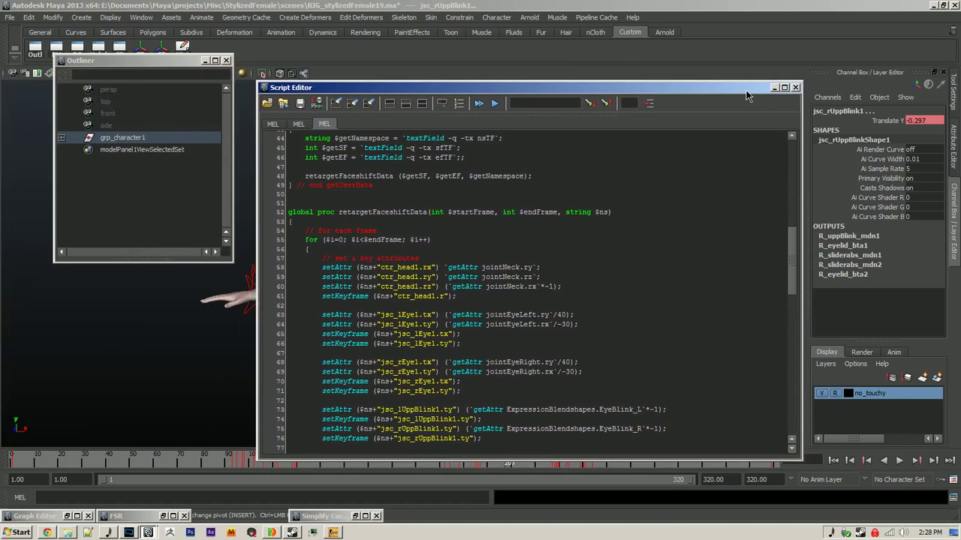
pyautogui.click(775, 88)
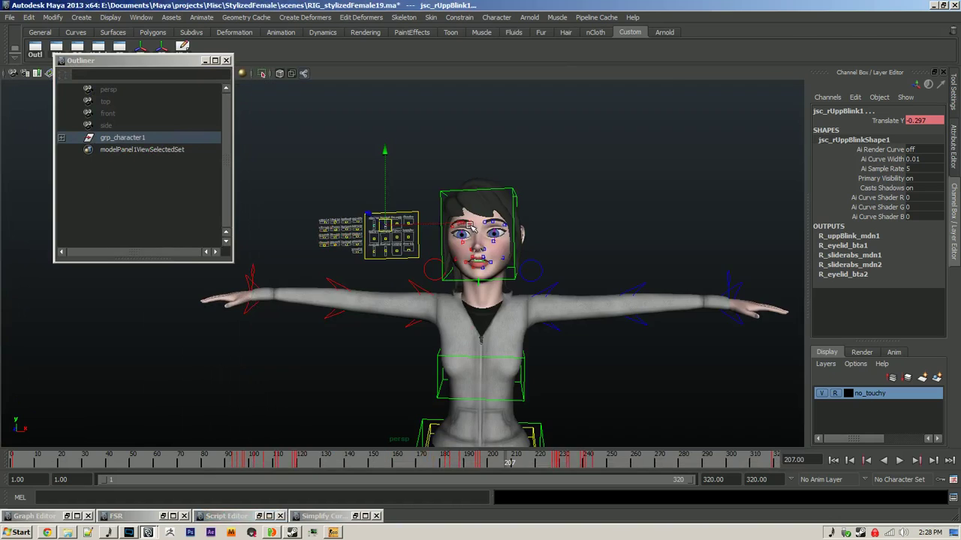